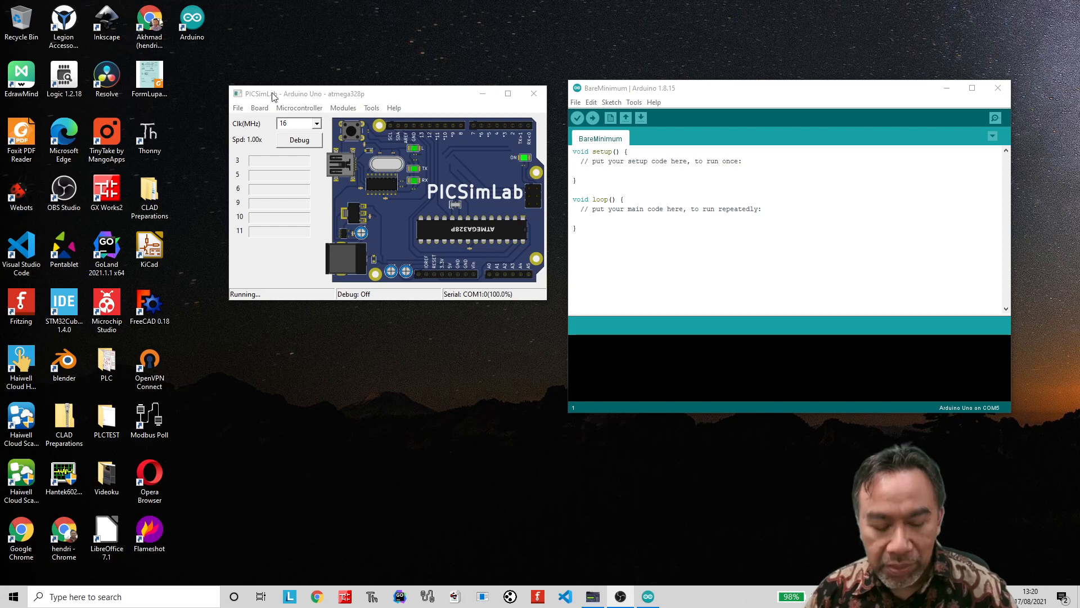
Open the built-in Blink example from the 01.Basics set, close the BareMinimum sketch window and reposition the Blink window beside the simulator.
key(ctrl+shift+m)
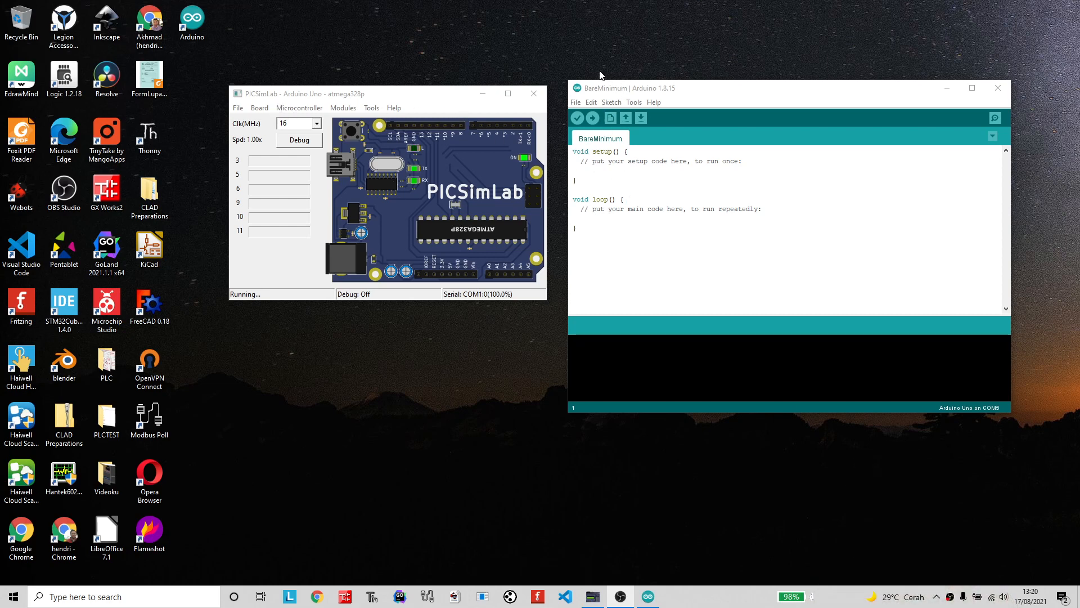
click(577, 104)
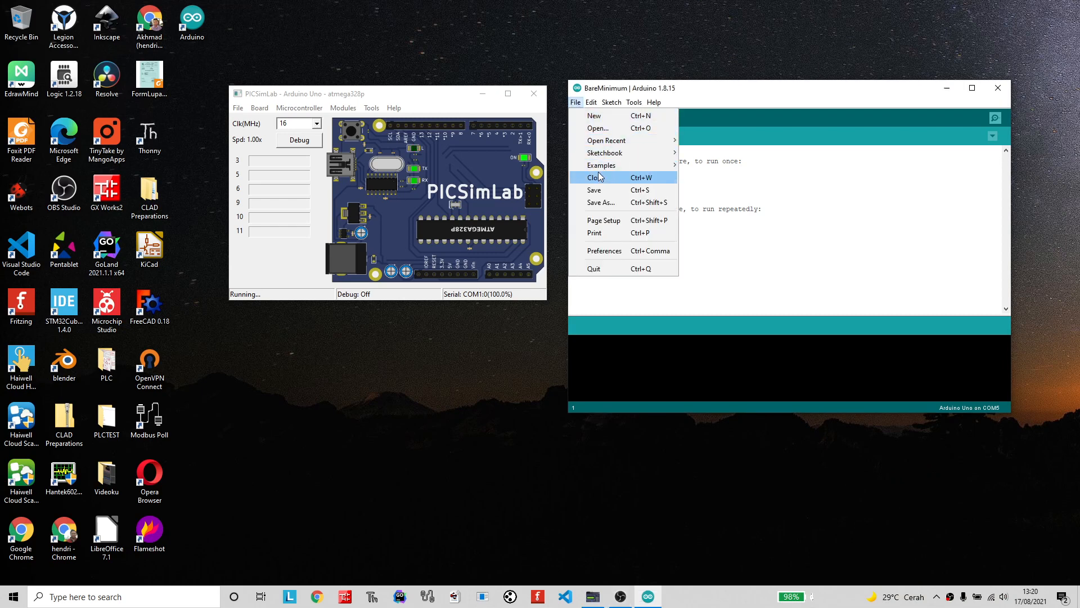
mouse_move(611, 171)
mouse_move(704, 190)
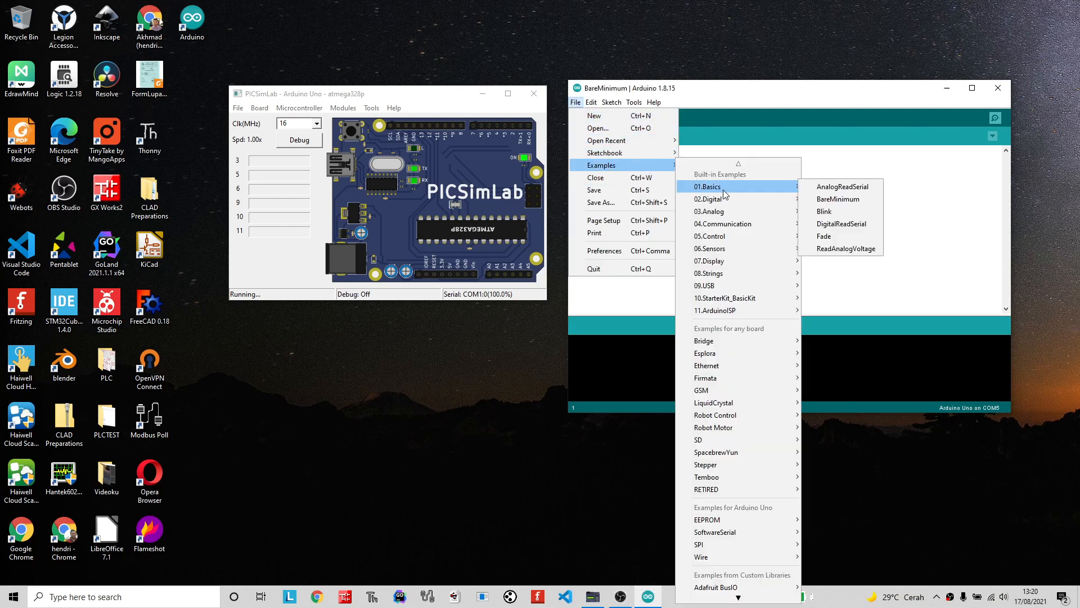
click(835, 213)
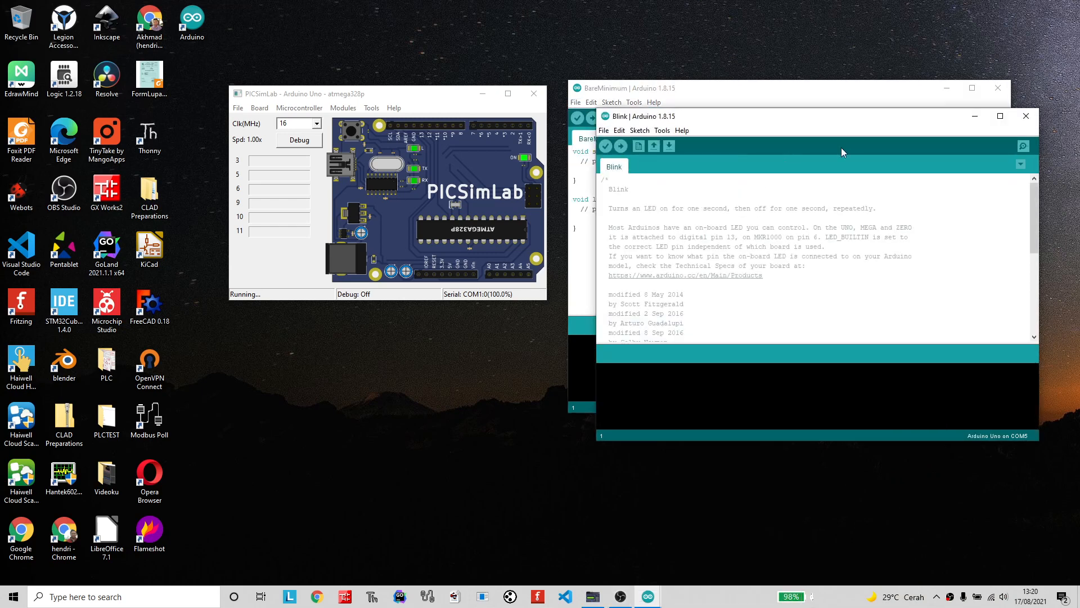
click(996, 89)
drag(778, 120, 740, 77)
Check the board selected for the sketch in the Arduino IDE and the clock frequencies offered in PICSimLab.
click(624, 90)
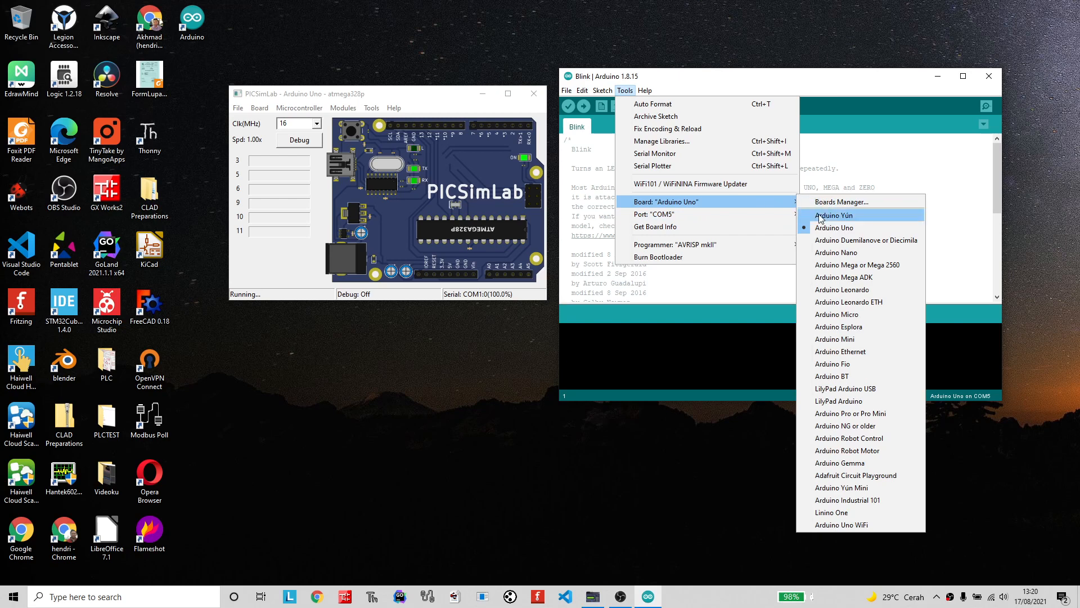
click(382, 95)
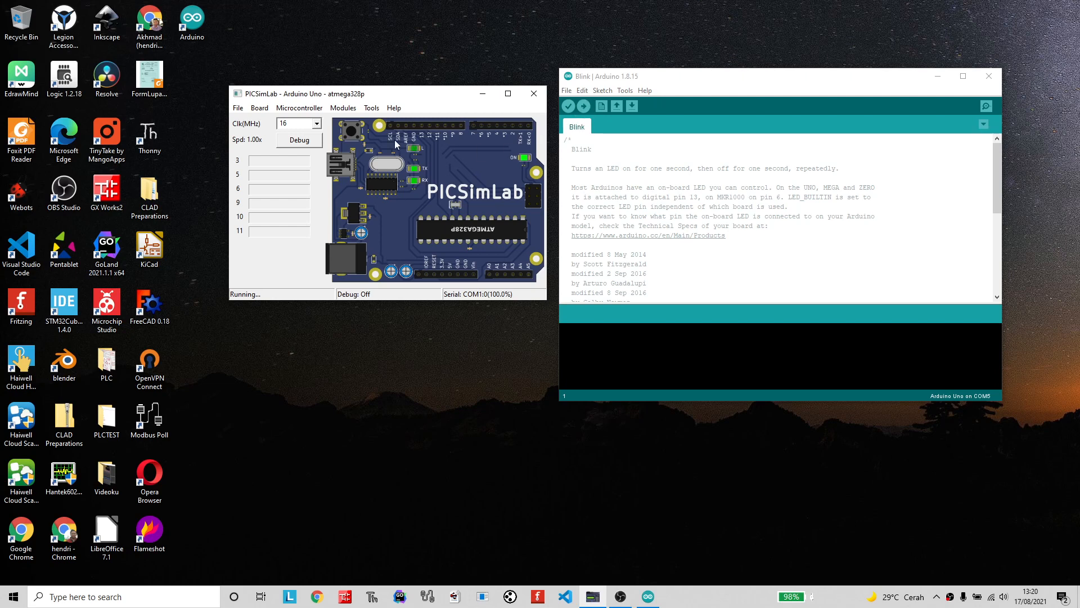
click(317, 124)
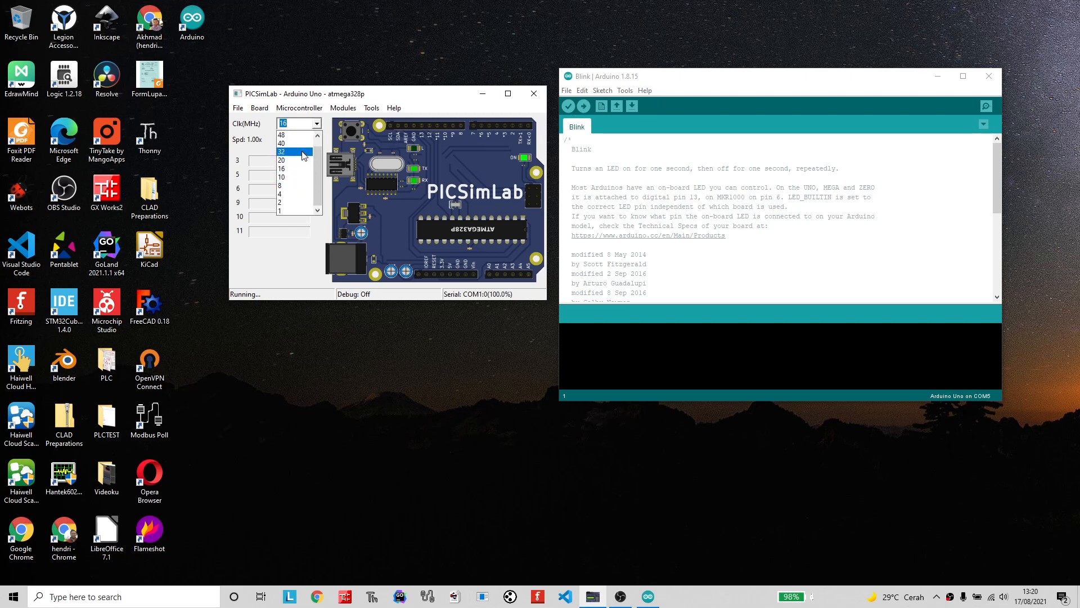
click(652, 176)
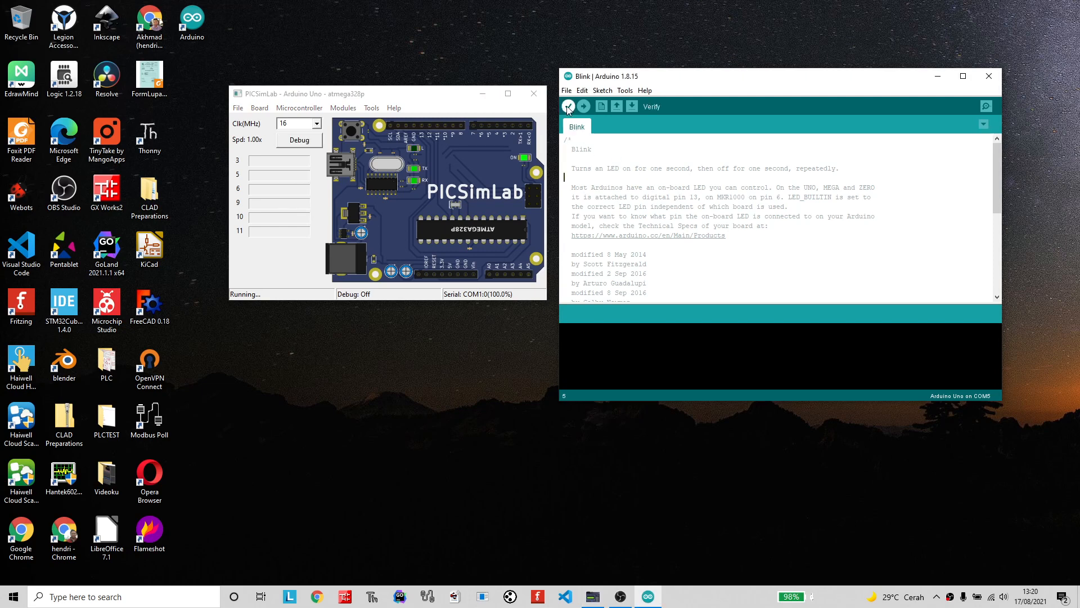
Switch the simulated board in PICSimLab to Breadboard and back to Arduino Uno.
click(267, 109)
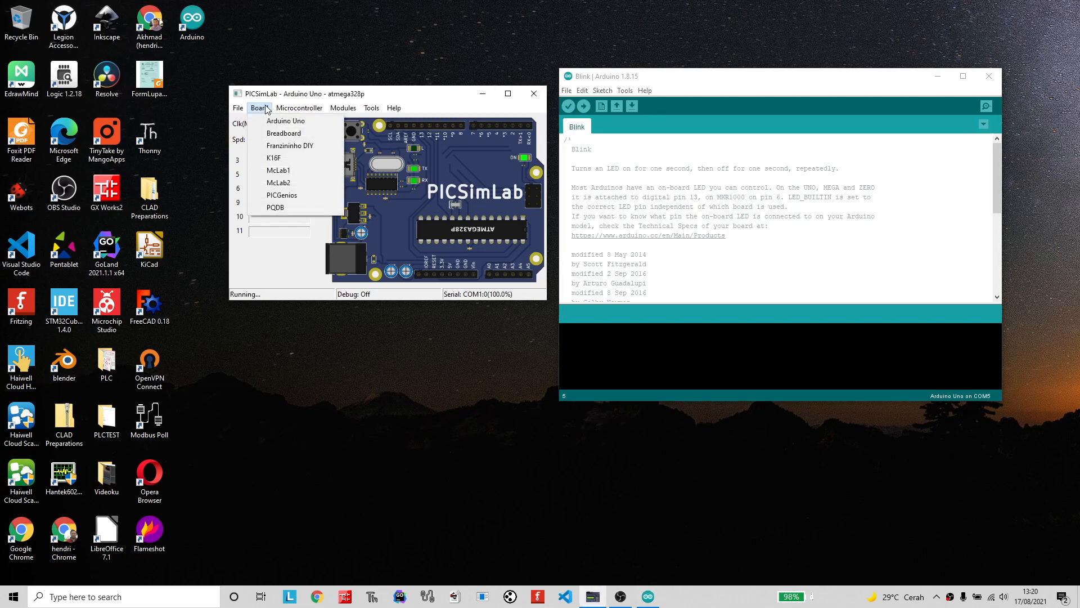
click(284, 133)
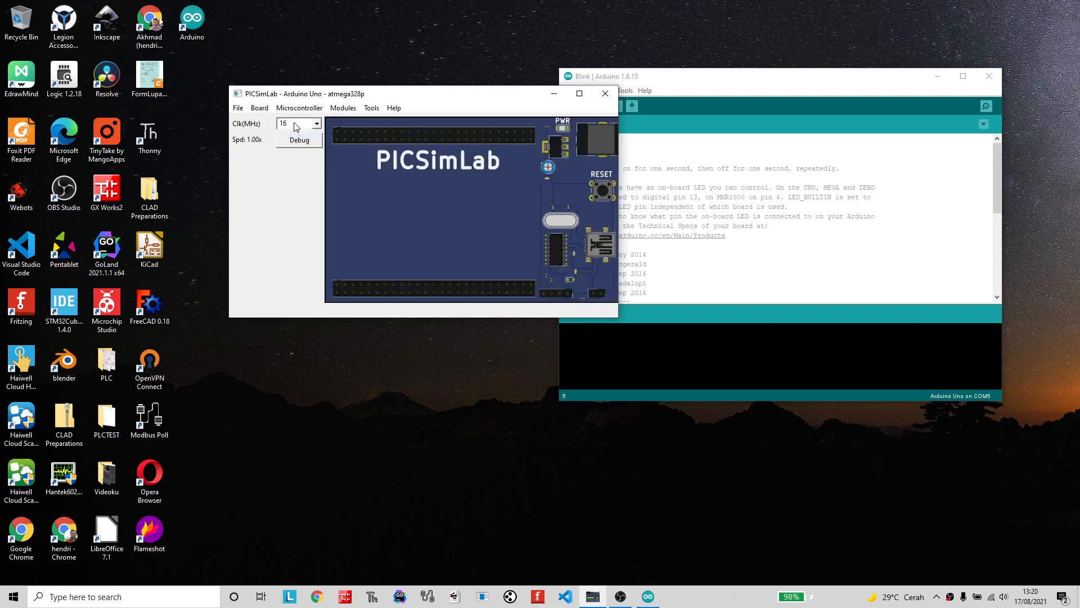
click(259, 108)
click(271, 122)
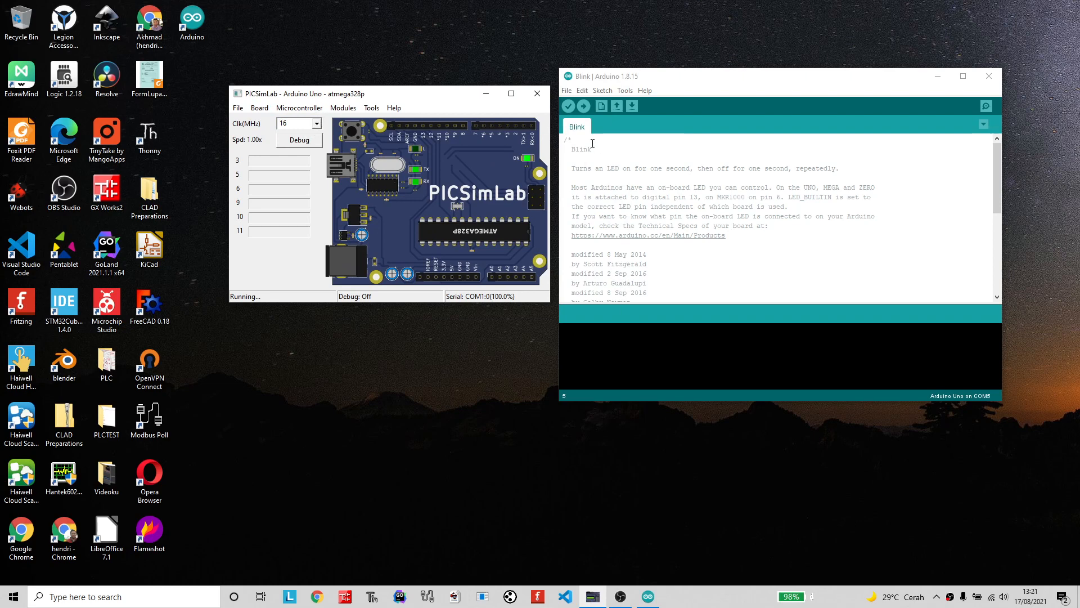
Compile the Blink sketch in the Arduino IDE and enlarge its output console.
click(568, 107)
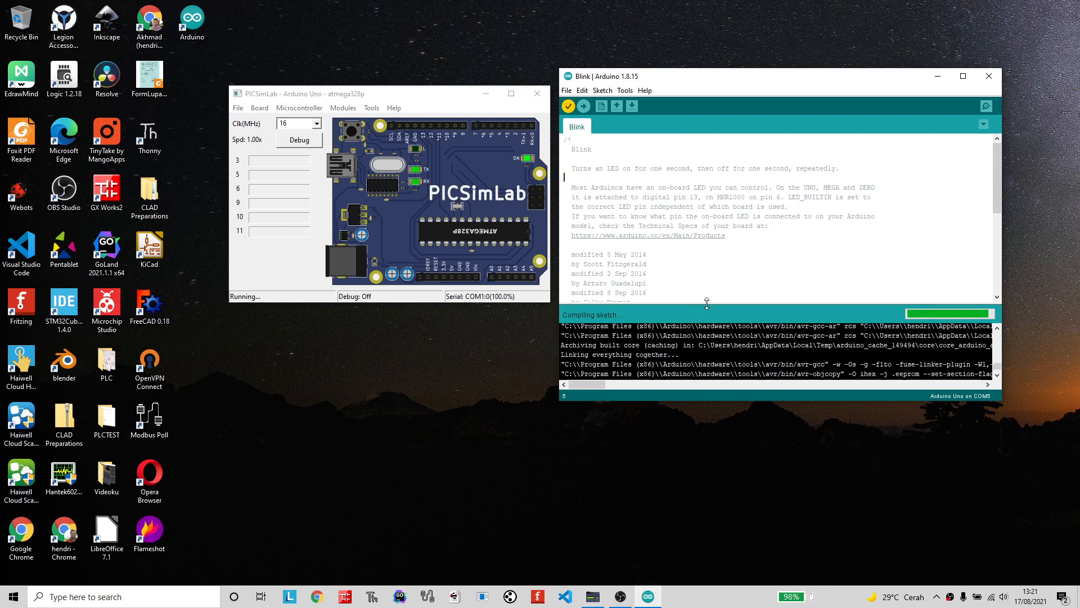
drag(711, 306, 711, 234)
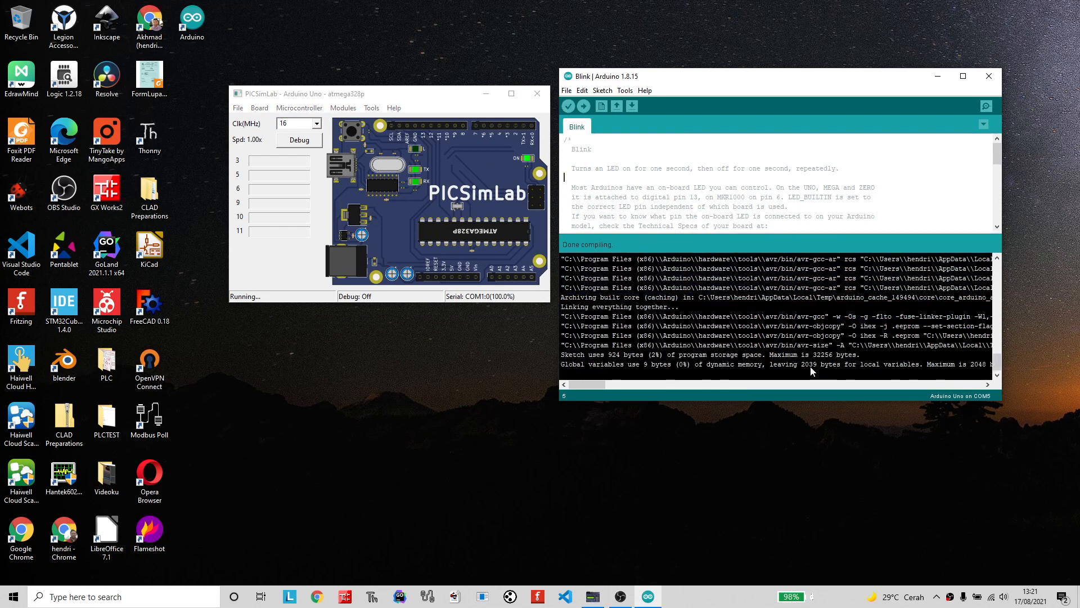
Disable verbose output during compilation in the preferences and recompile the Blink sketch.
click(566, 90)
click(595, 239)
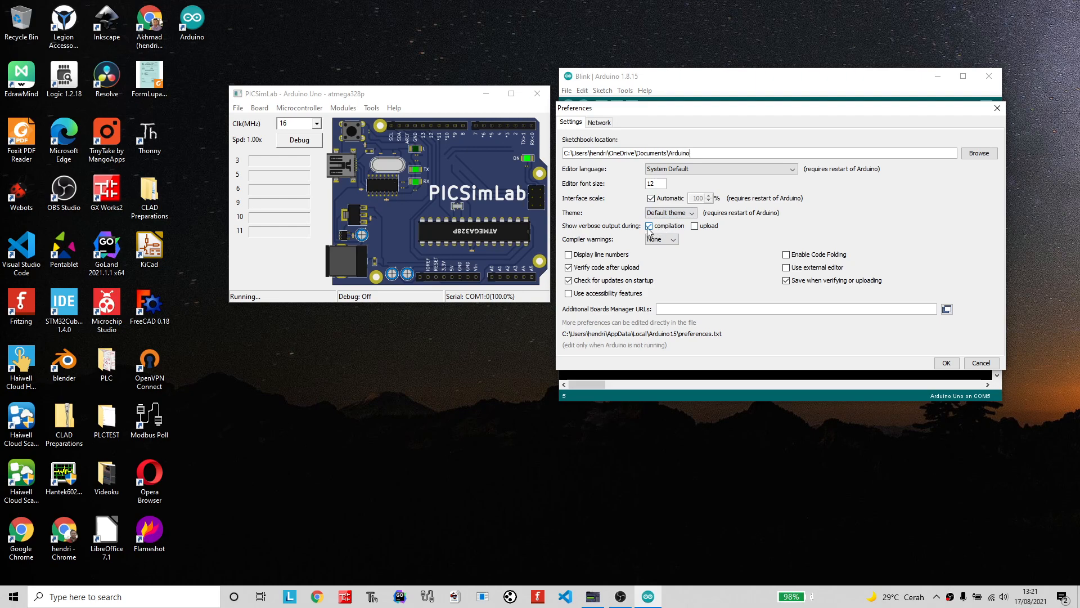
click(942, 363)
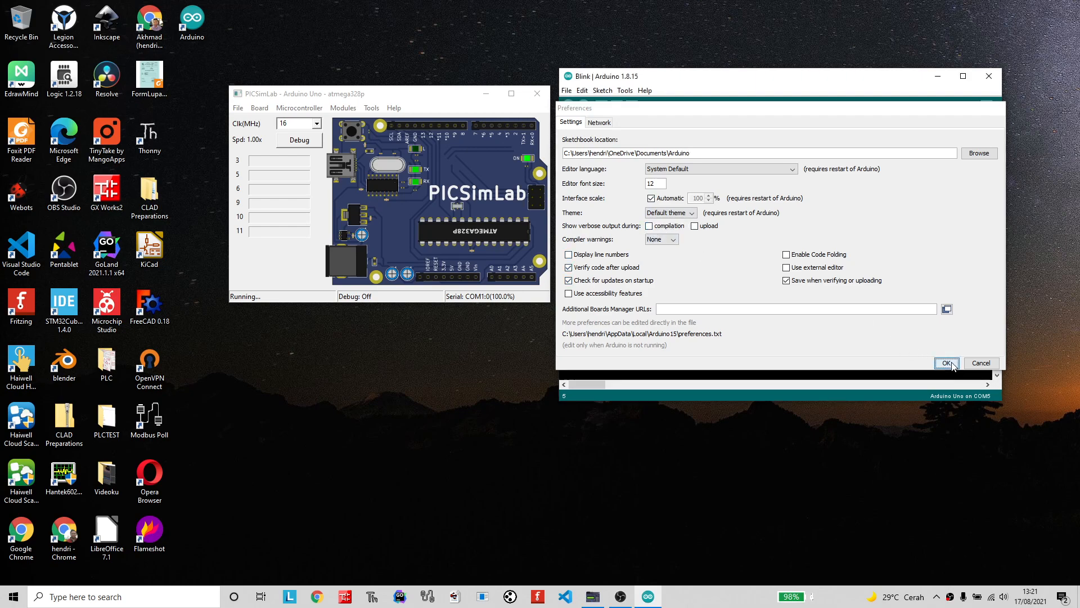
click(569, 107)
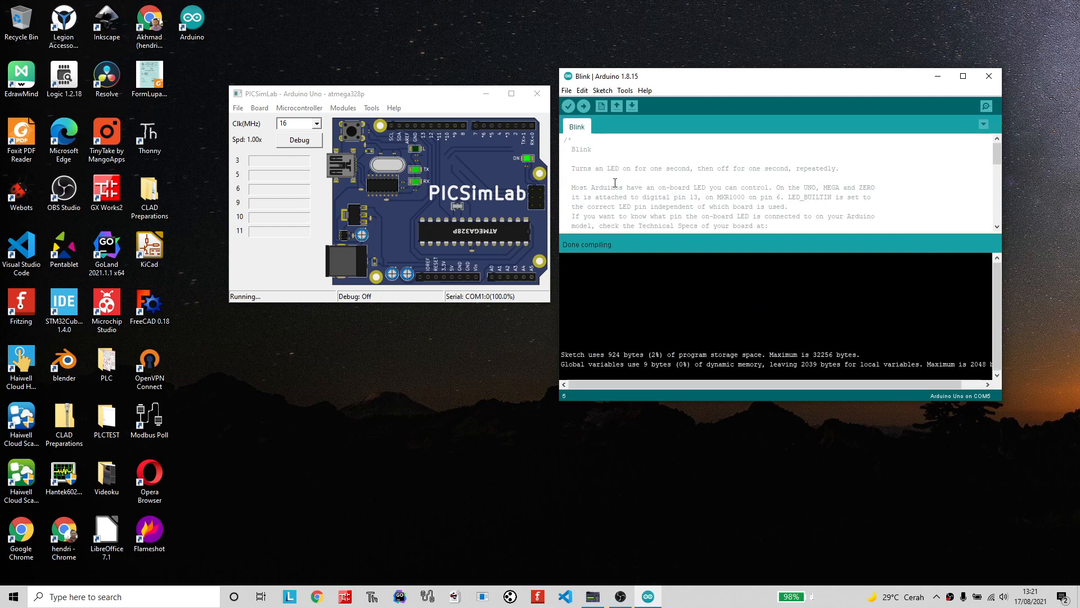
Enable verbose output during compilation in the preferences and compile the Blink sketch again.
click(566, 90)
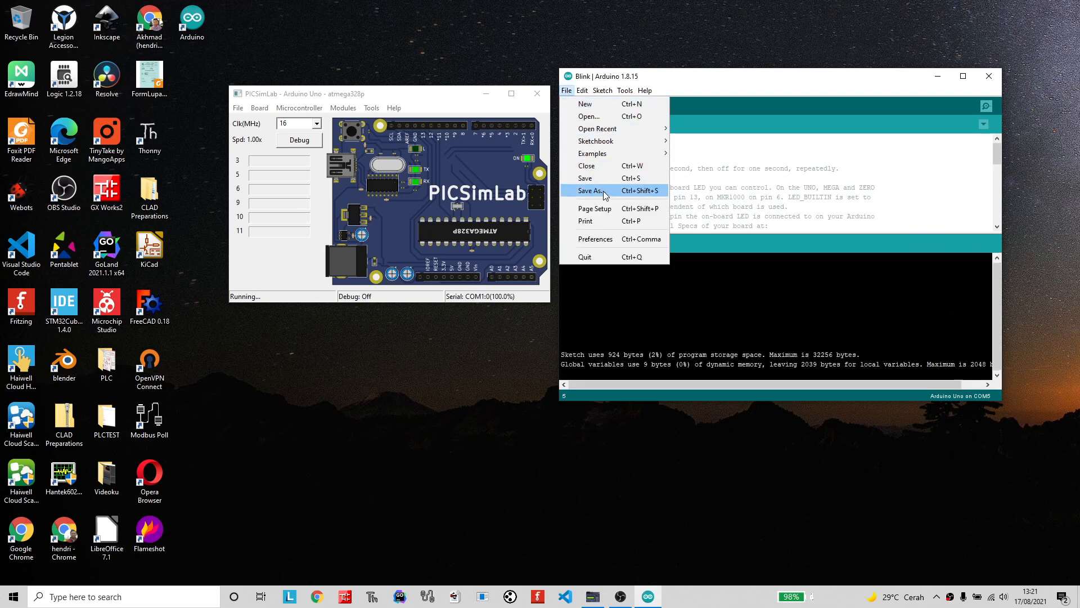
click(607, 237)
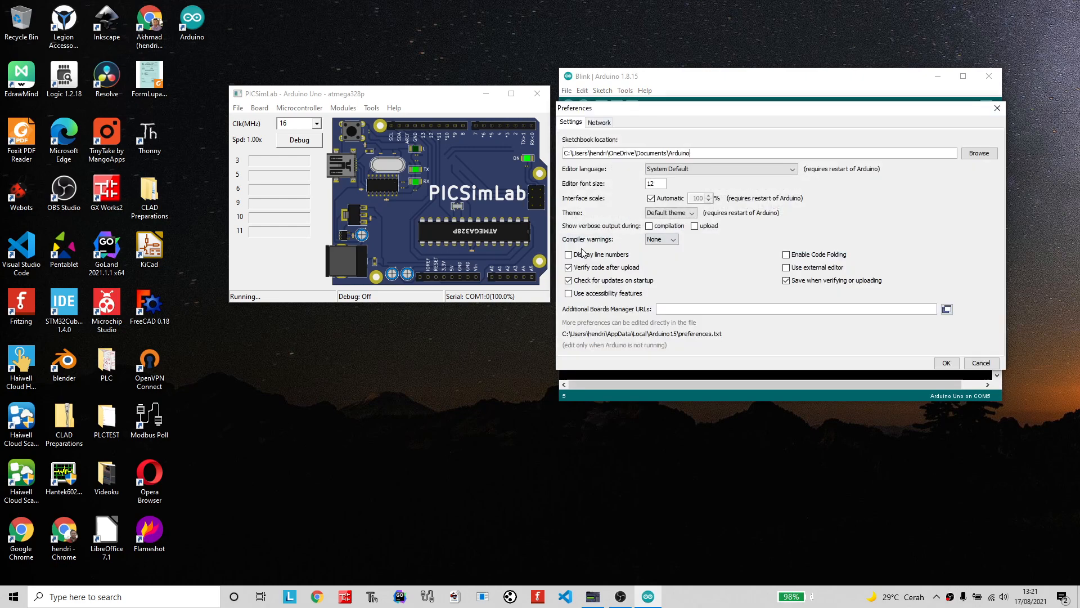
click(650, 226)
click(947, 363)
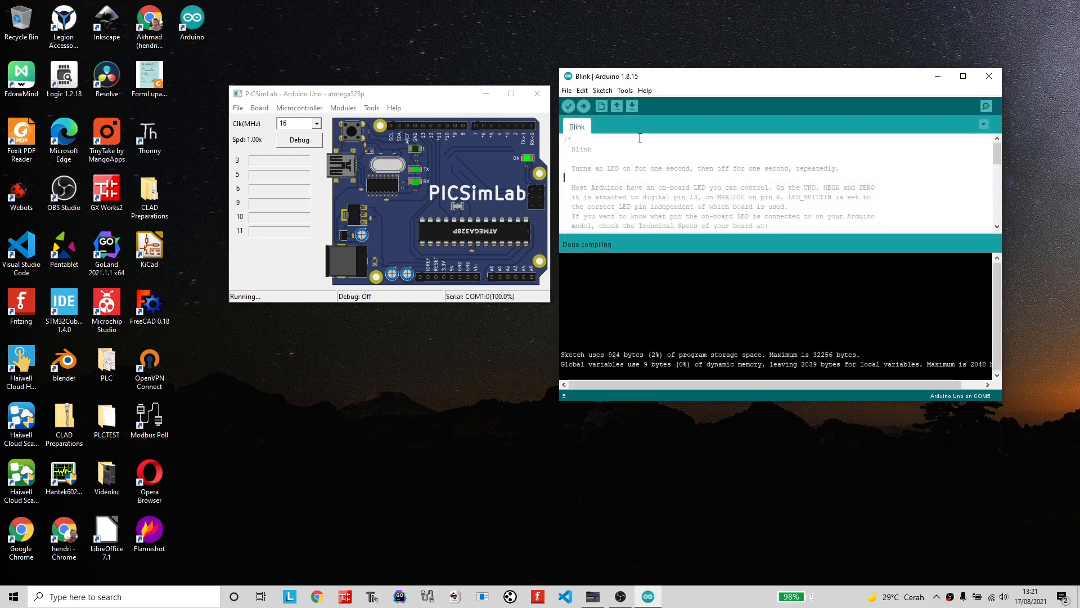
key(ctrl+r)
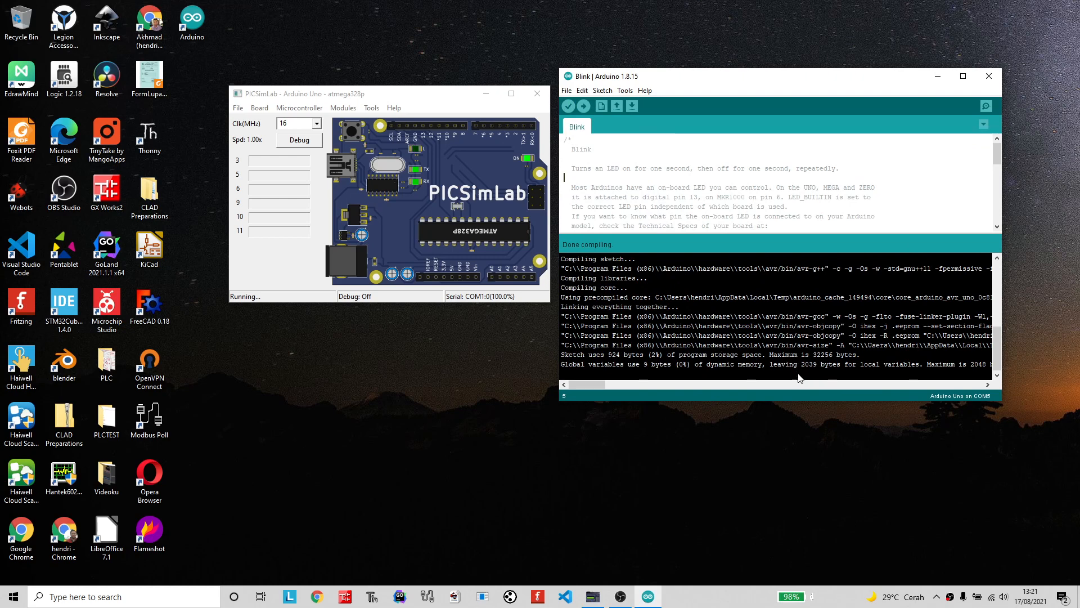
Widen the Blink window and copy the temporary build folder path ending in arduino_build_178788 from the compile output.
drag(1002, 377, 1078, 377)
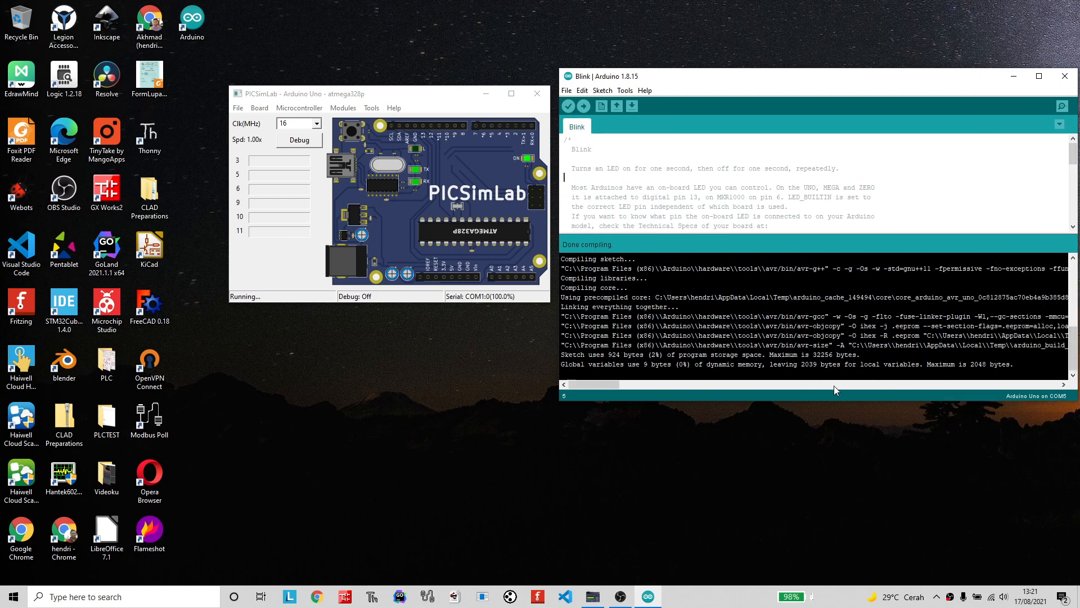
drag(599, 383, 617, 384)
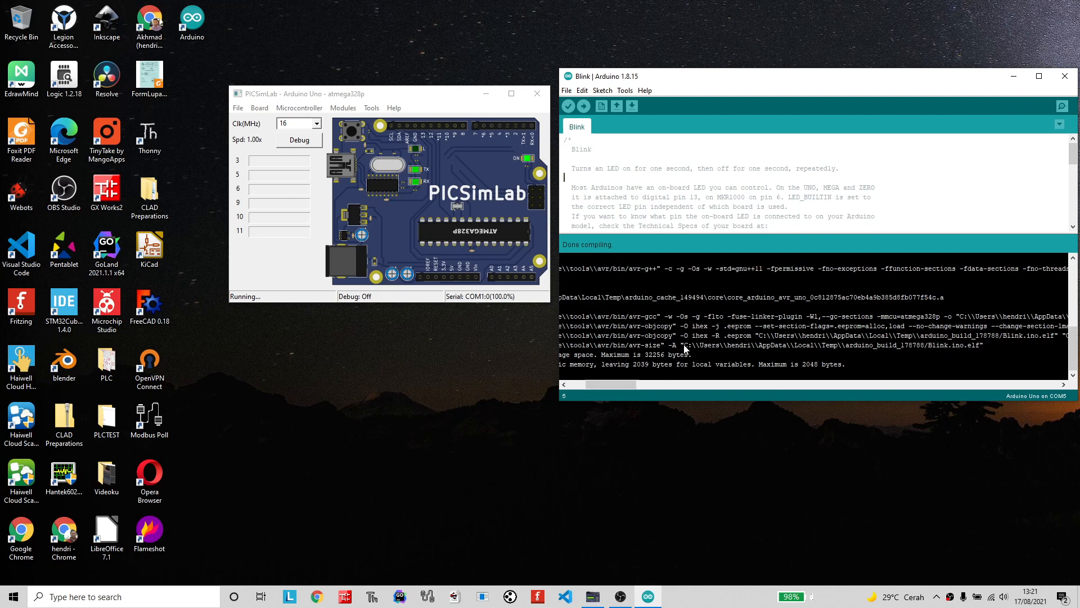
drag(684, 345, 929, 346)
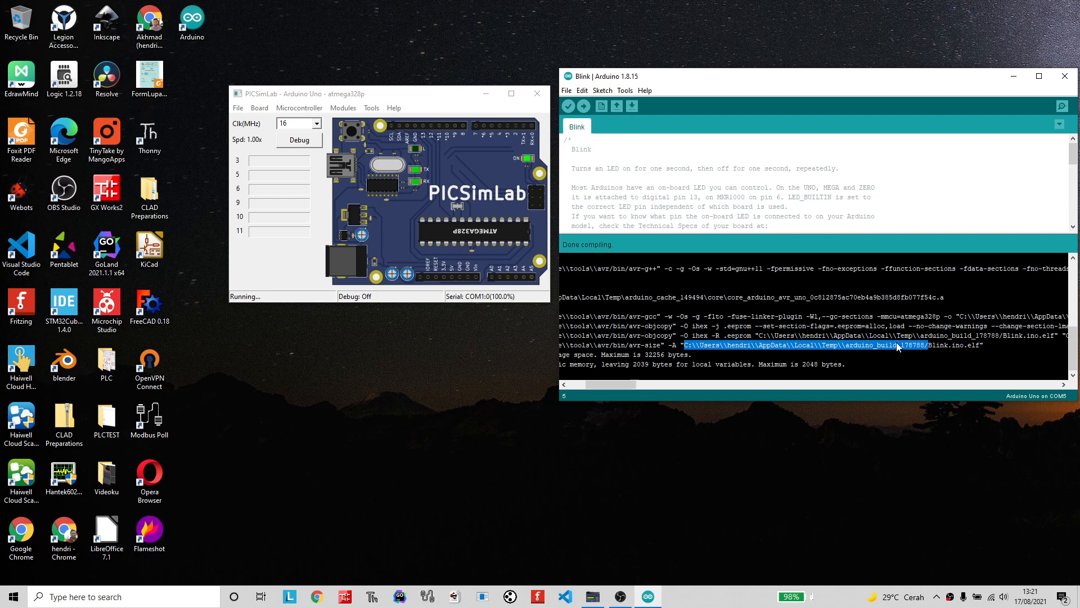
Start loading a hex file in PICSimLab and try to open the copied build folder path in the file chooser.
click(239, 109)
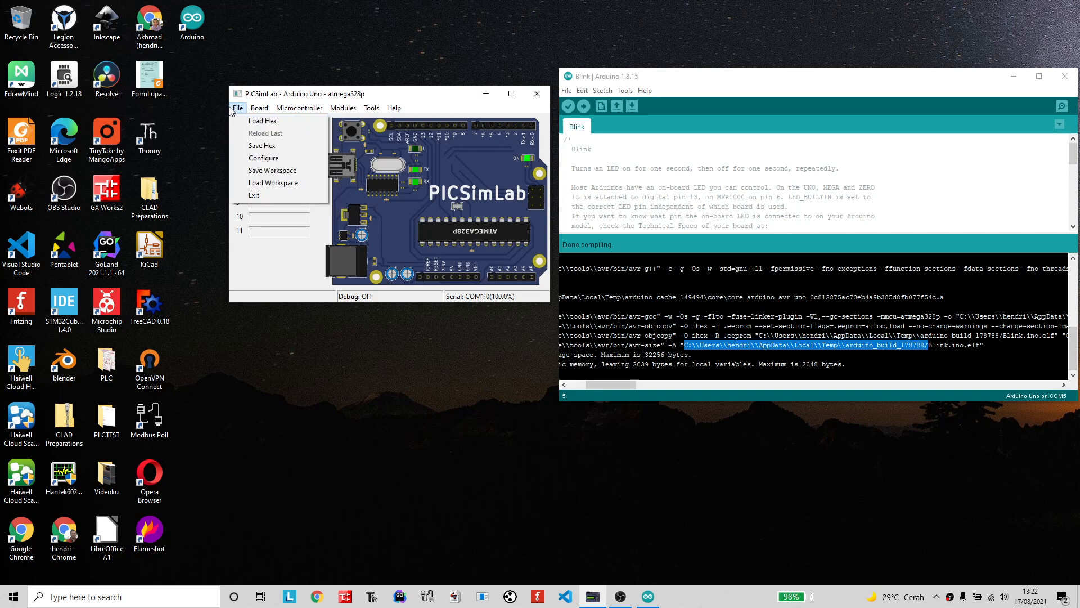
click(262, 120)
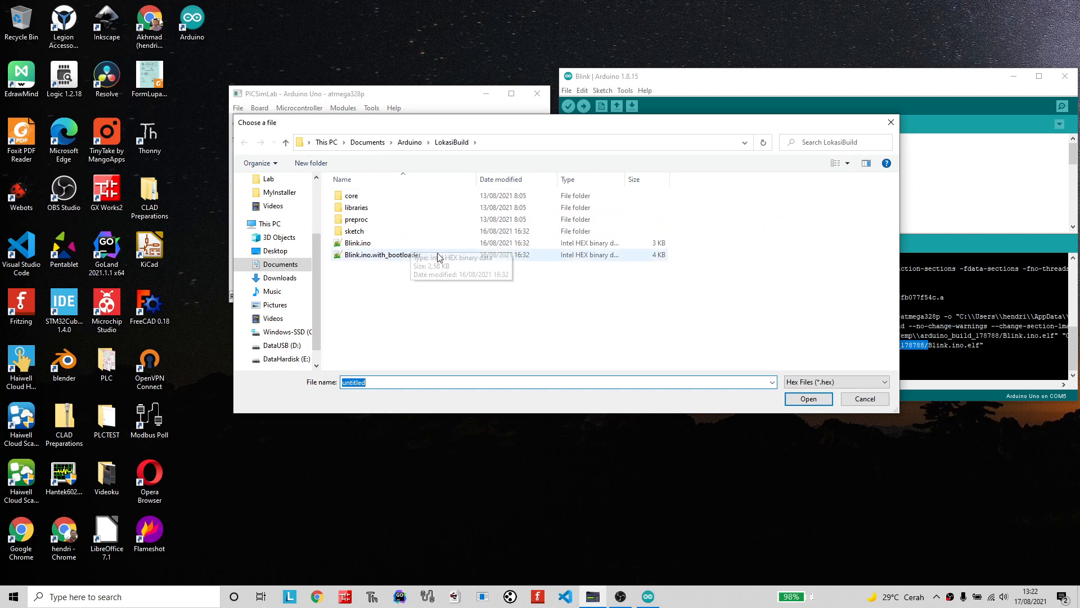
click(530, 144)
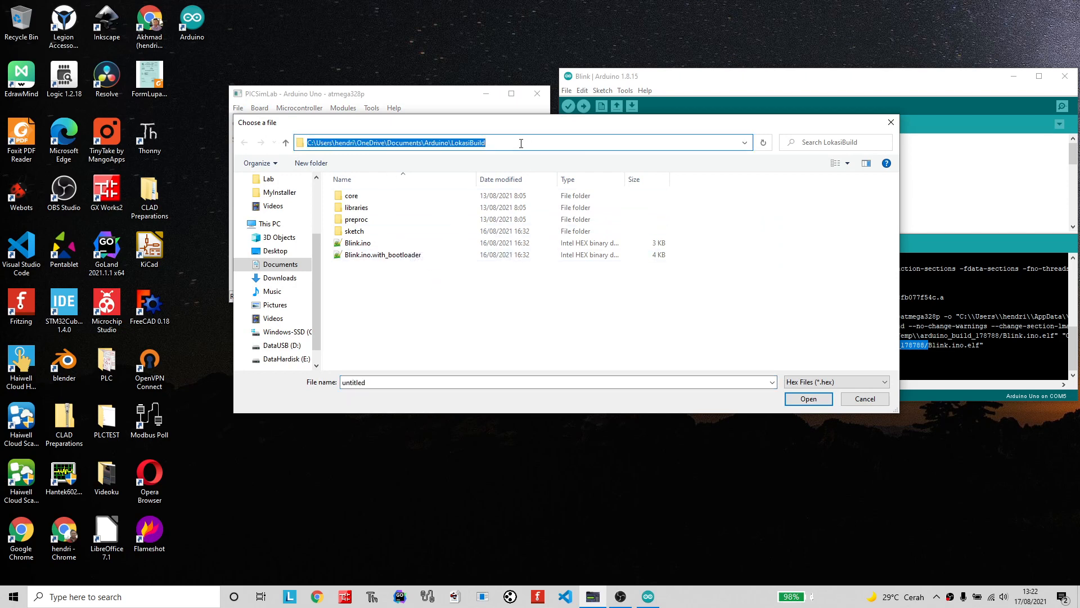
text(C:\\Users\\hendri\\AppData\\Local\\Temp\\arduino_build_178788/)
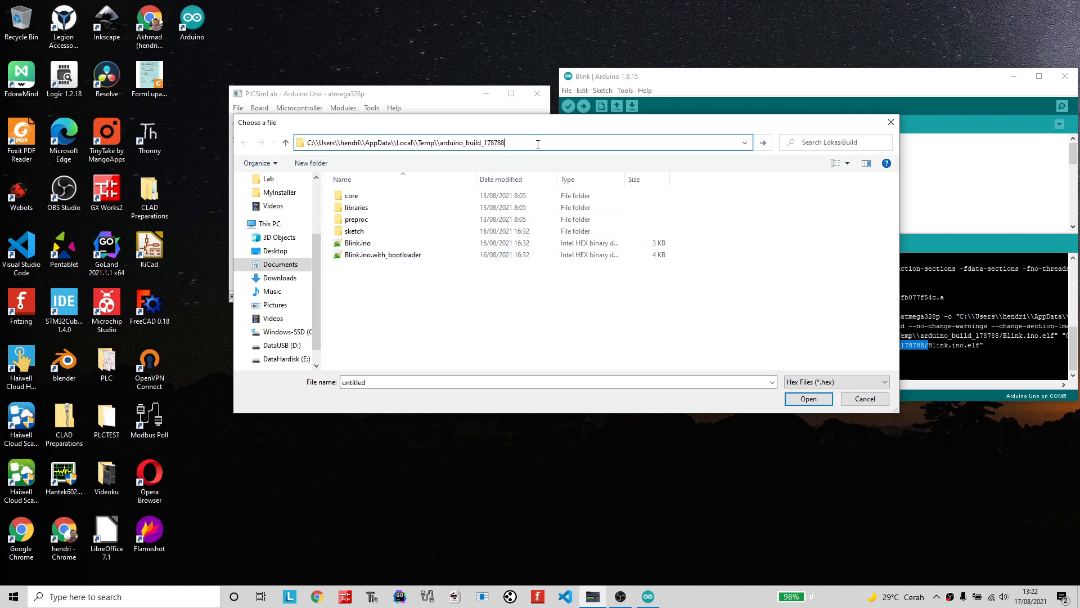
key(Return)
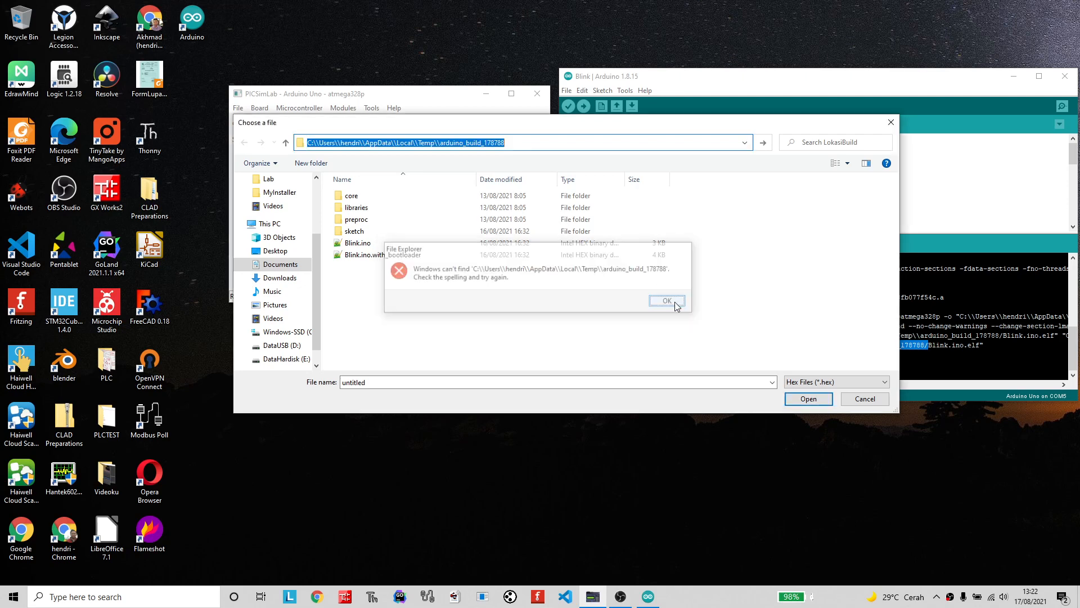
click(666, 301)
Reduce the doubled backslashes around Users, before AppData and before arduino_build_178788 to single ones, and try to open the path.
click(438, 144)
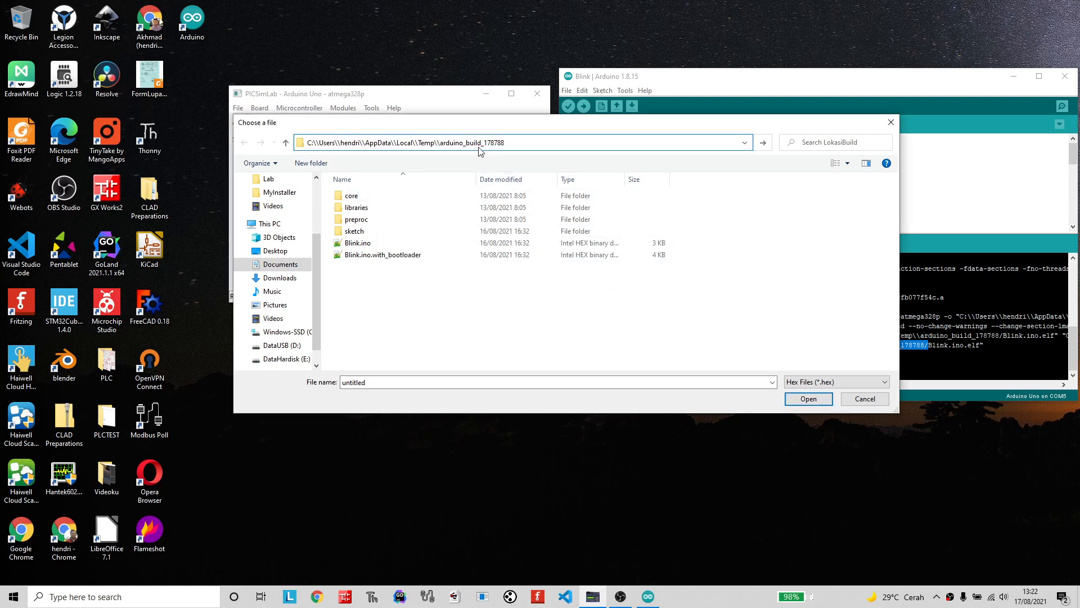
key(BackSpace)
click(396, 143)
key(BackSpace)
click(363, 143)
key(BackSpace)
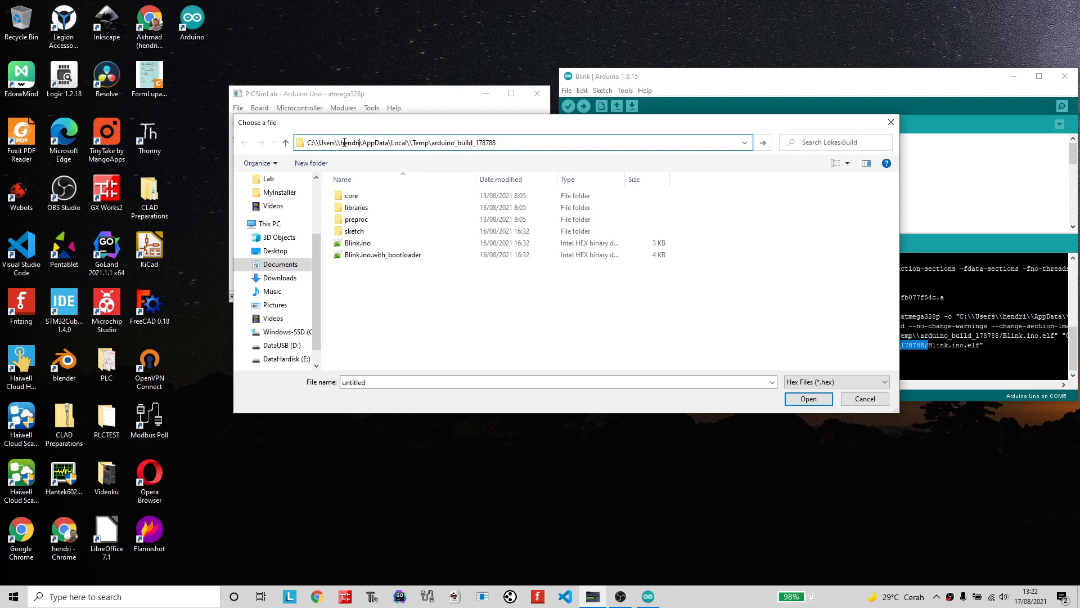
click(339, 142)
key(BackSpace)
key(BackSpace)
key(Return)
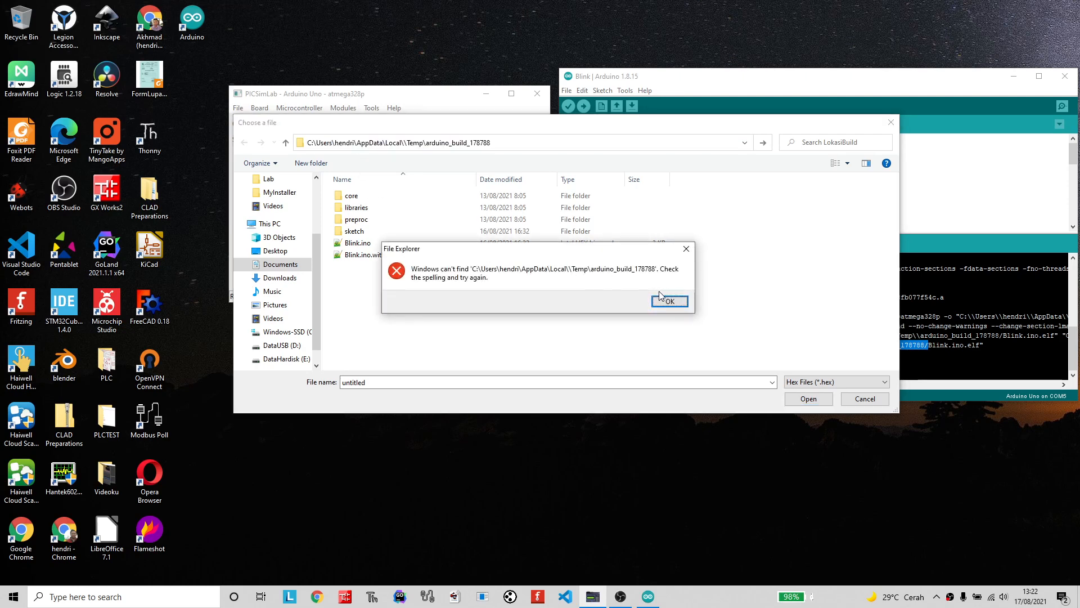
click(668, 302)
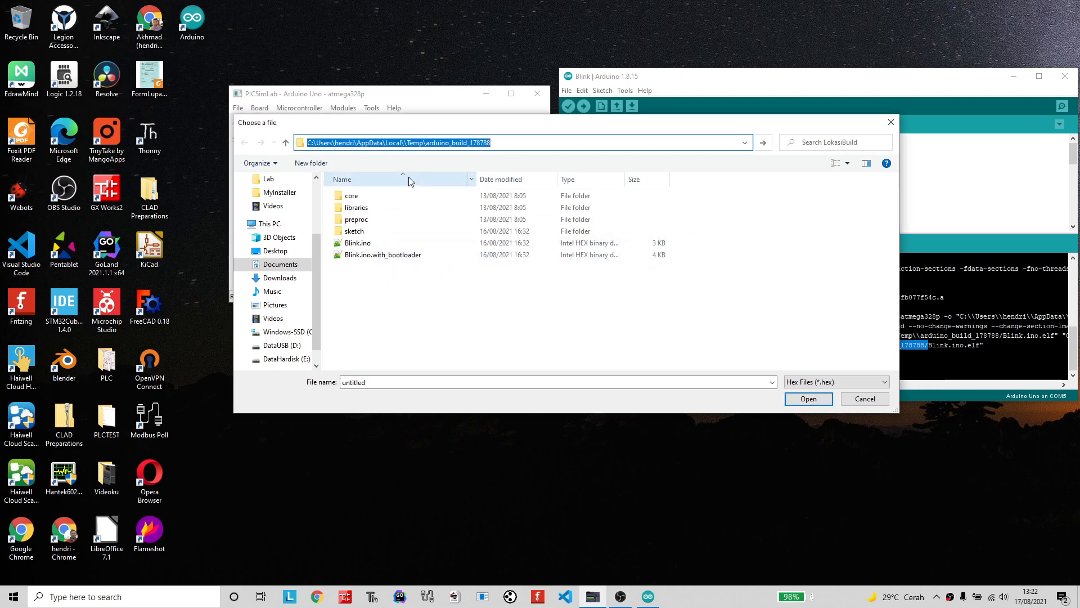
Remove the doubled backslash before Temp to open the build folder, and load the Blink.ino hex file into the simulator.
click(404, 143)
key(BackSpace)
key(Return)
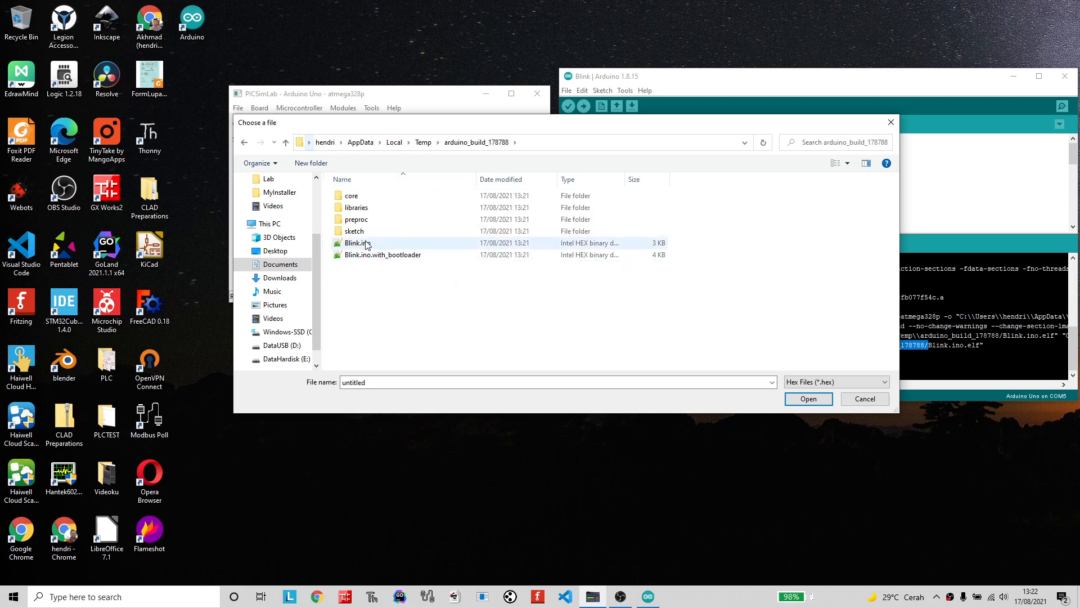
click(388, 243)
click(802, 398)
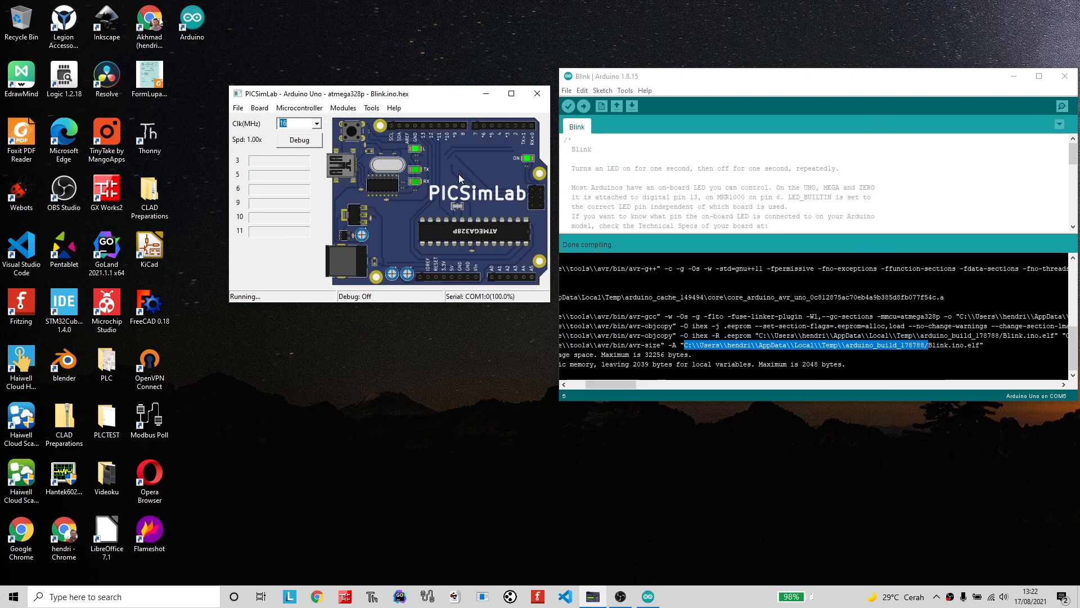
Shorten both delay calls in the Blink sketch's loop function to 100 milliseconds.
scroll(695, 188, down, 9)
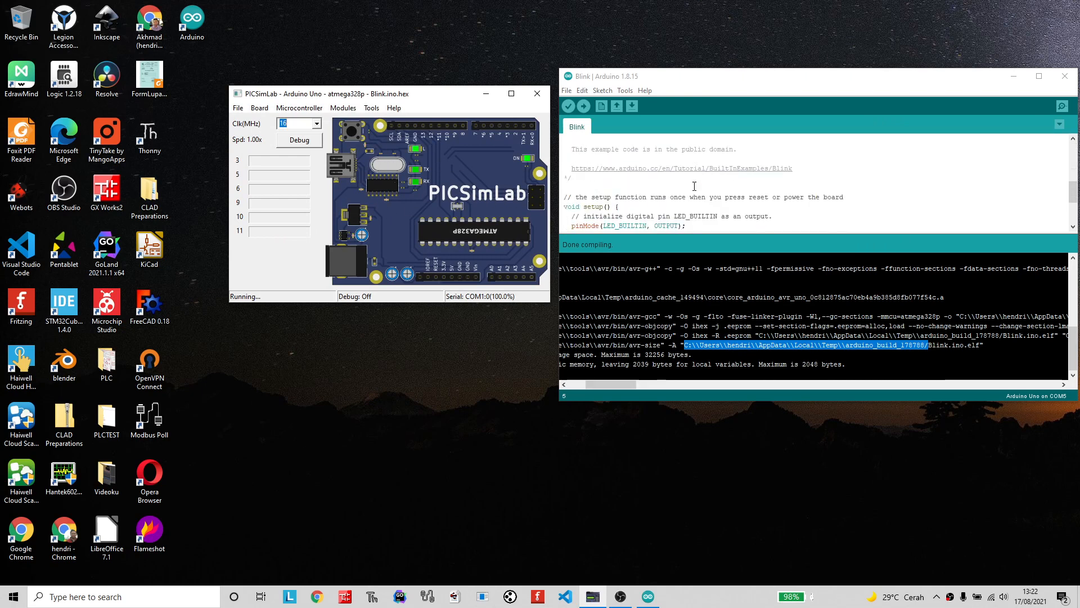
click(600, 198)
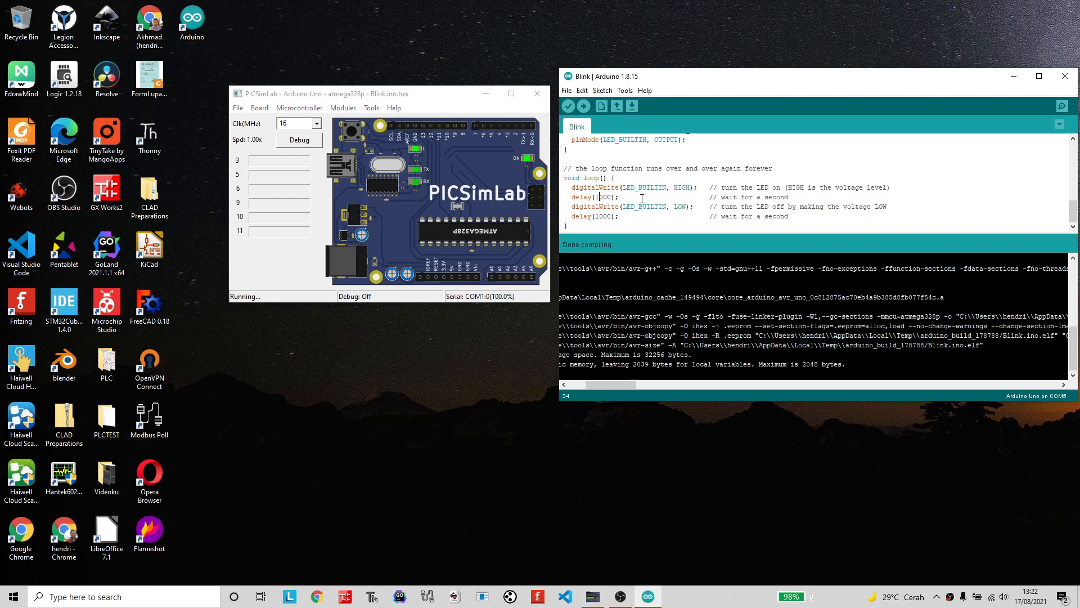
key(Delete)
key(Delete)
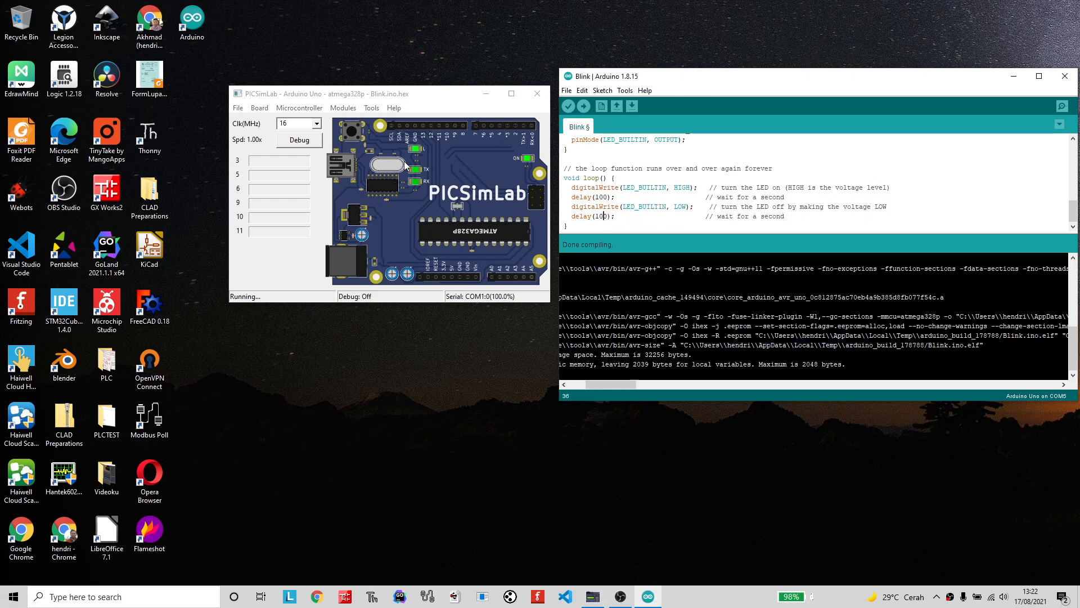
Verify the edited Blink sketch and reload the last hex file in PICSimLab.
click(567, 107)
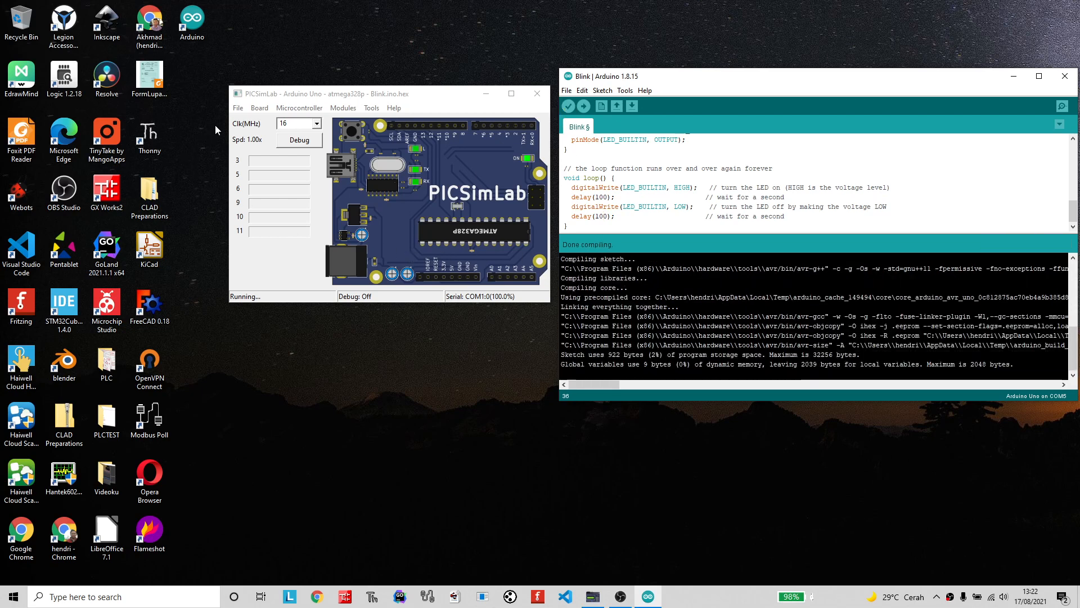
click(238, 109)
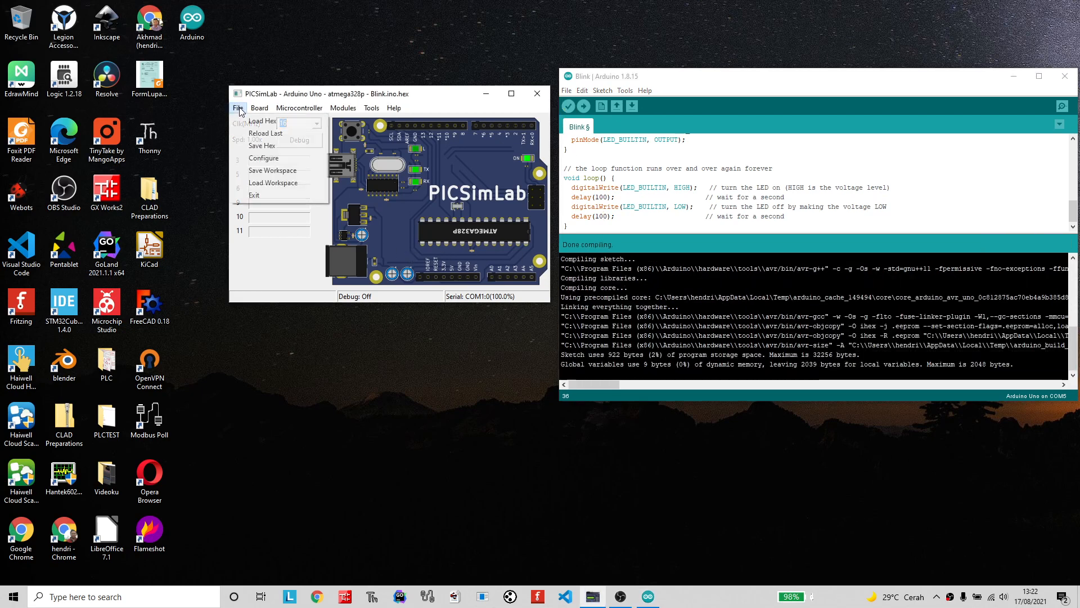
click(255, 135)
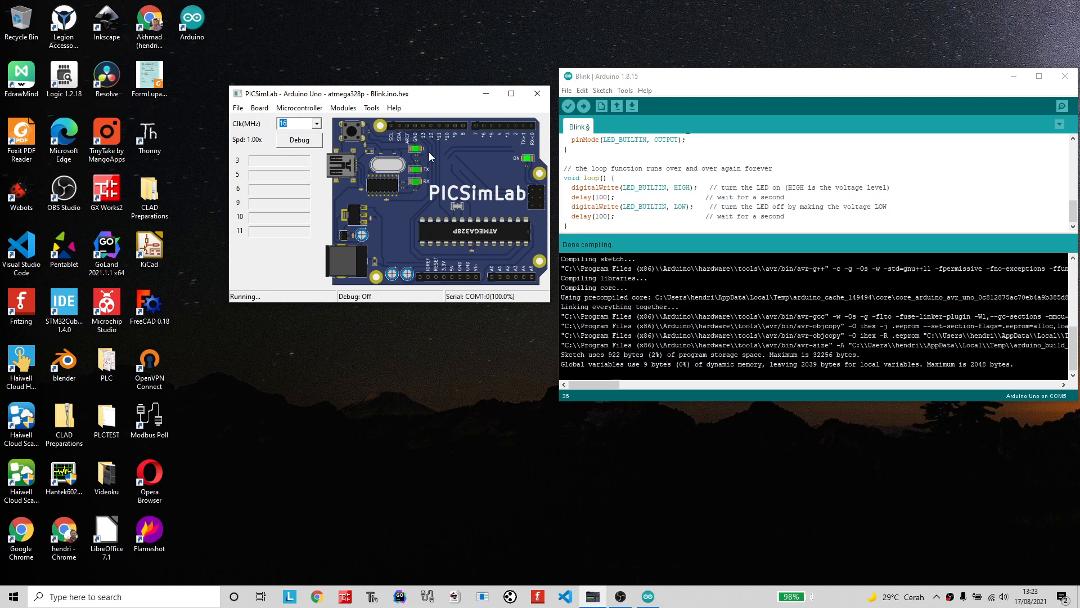
Try the simulator's clock at 4 MHz and 1 MHz, and return it to 16 MHz.
click(316, 123)
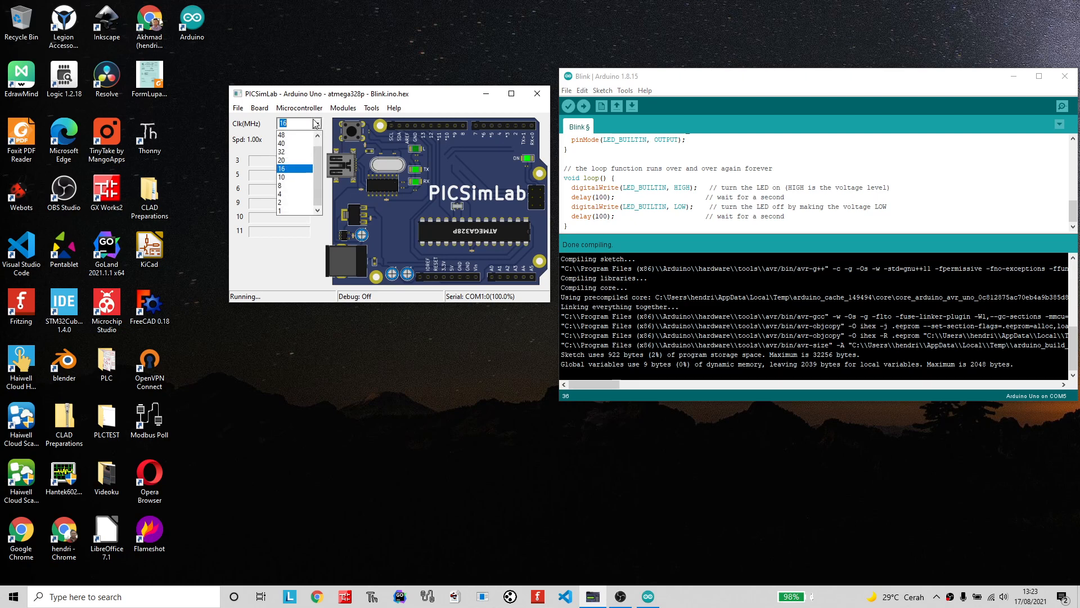
click(293, 195)
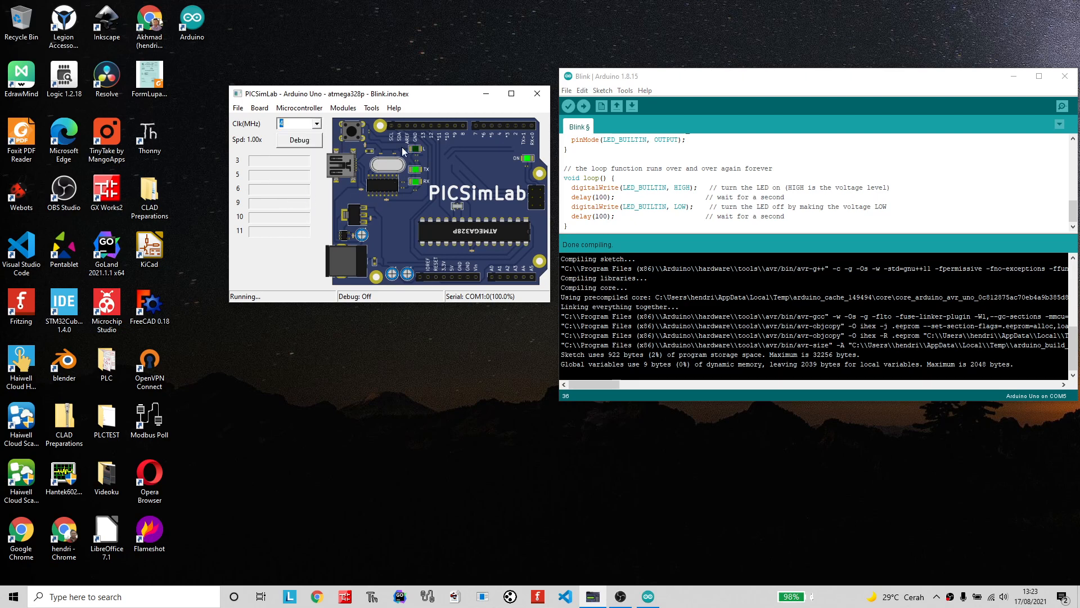
click(316, 123)
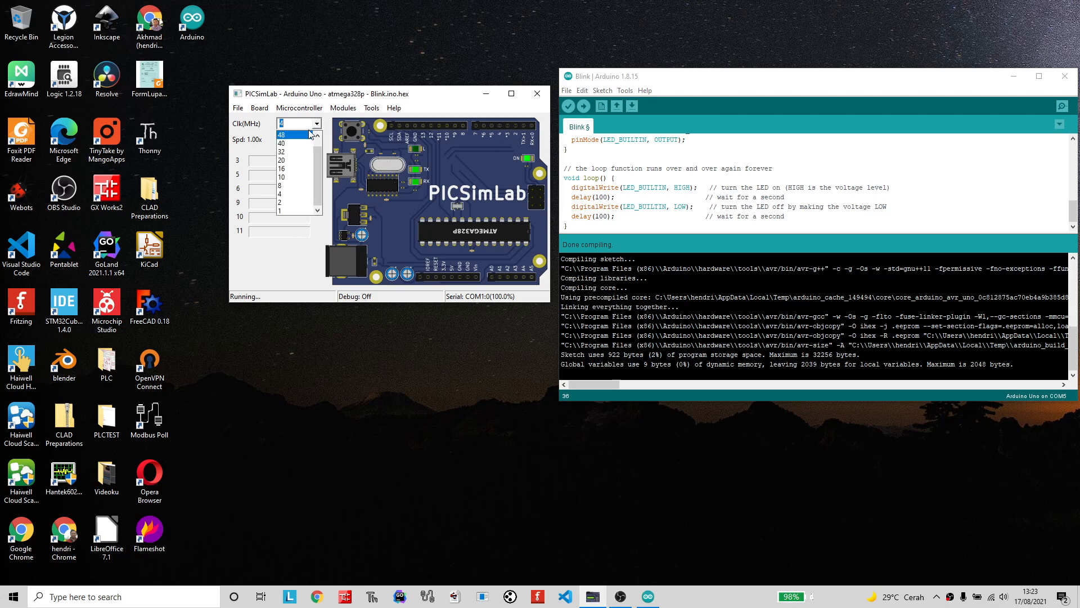
click(290, 208)
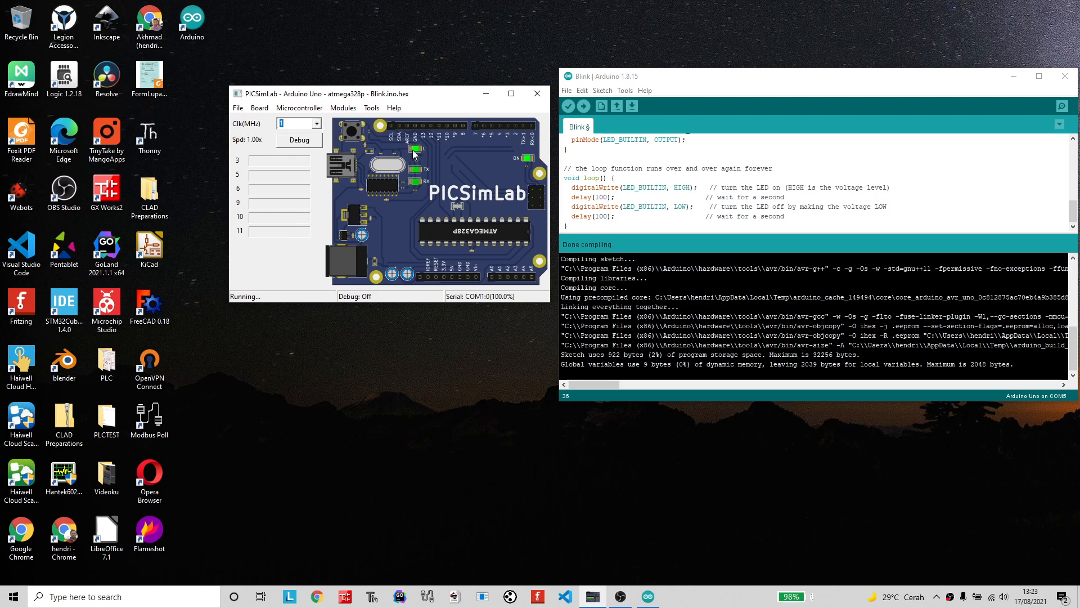
click(317, 123)
drag(318, 157, 318, 145)
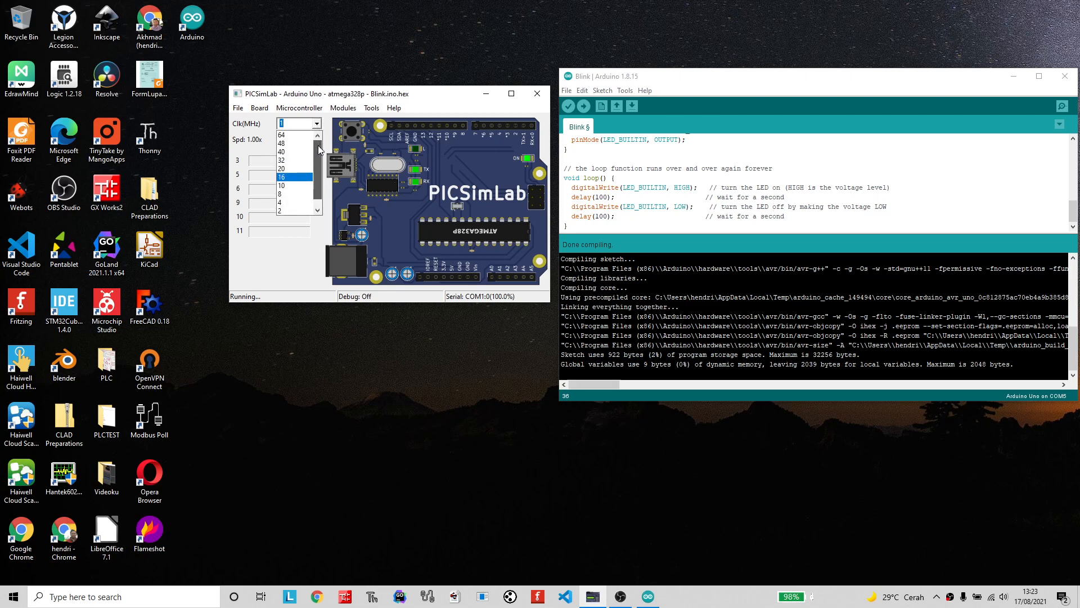
click(300, 178)
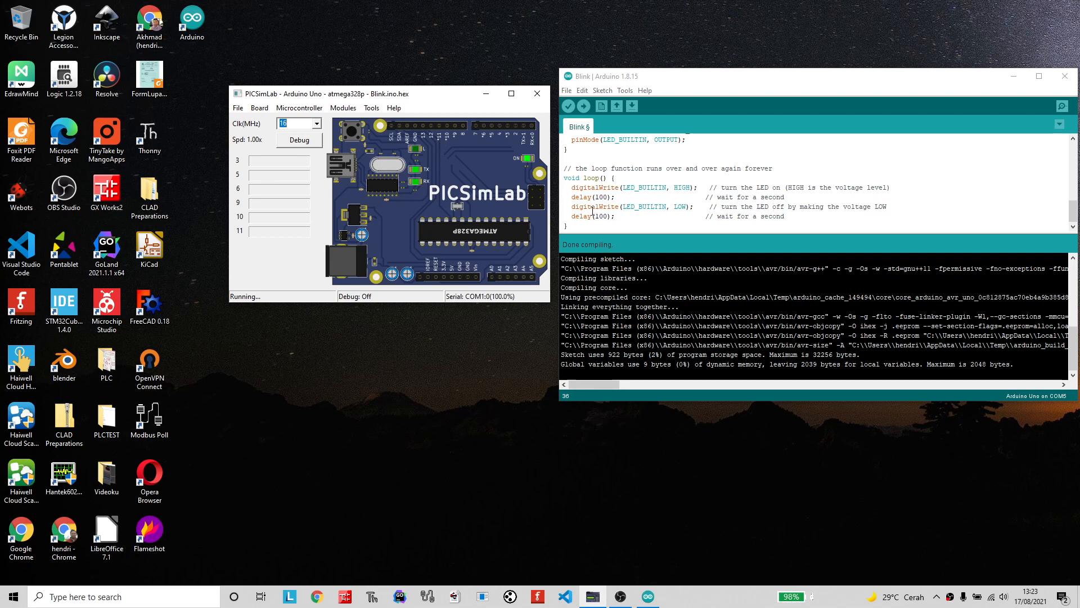
Highlight the temporary folder path in the Arduino compile output, and open the folder containing preferences.txt from the IDE preferences.
drag(590, 384, 603, 385)
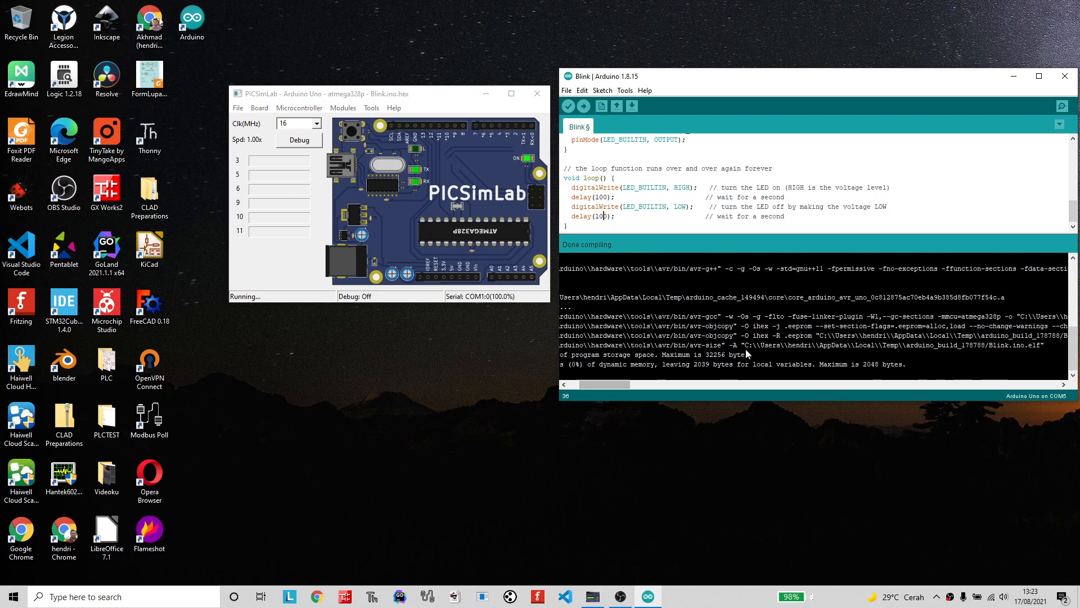
drag(745, 344, 903, 350)
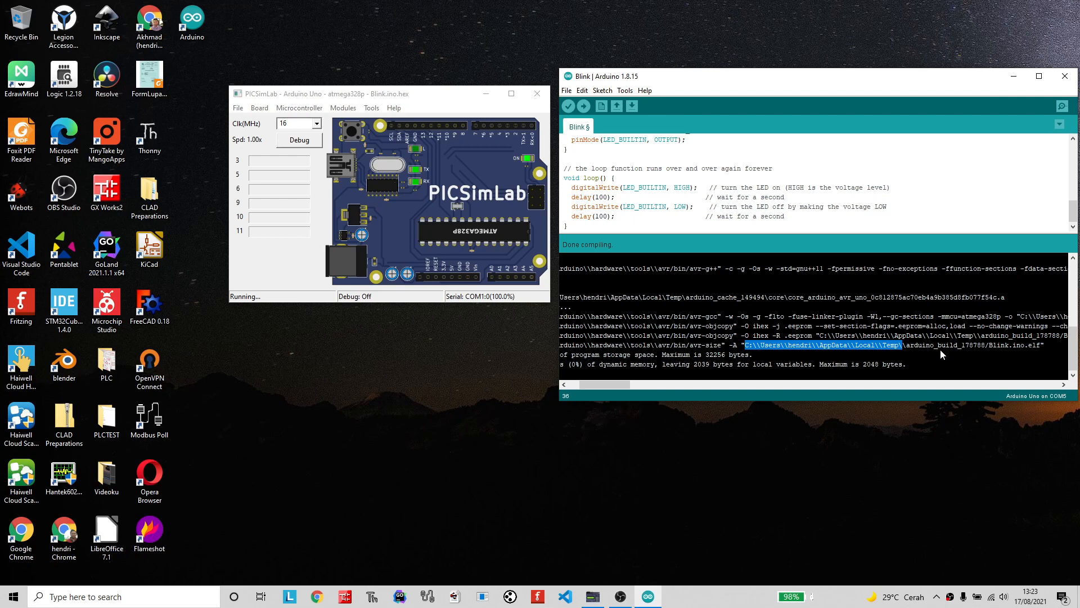
click(566, 91)
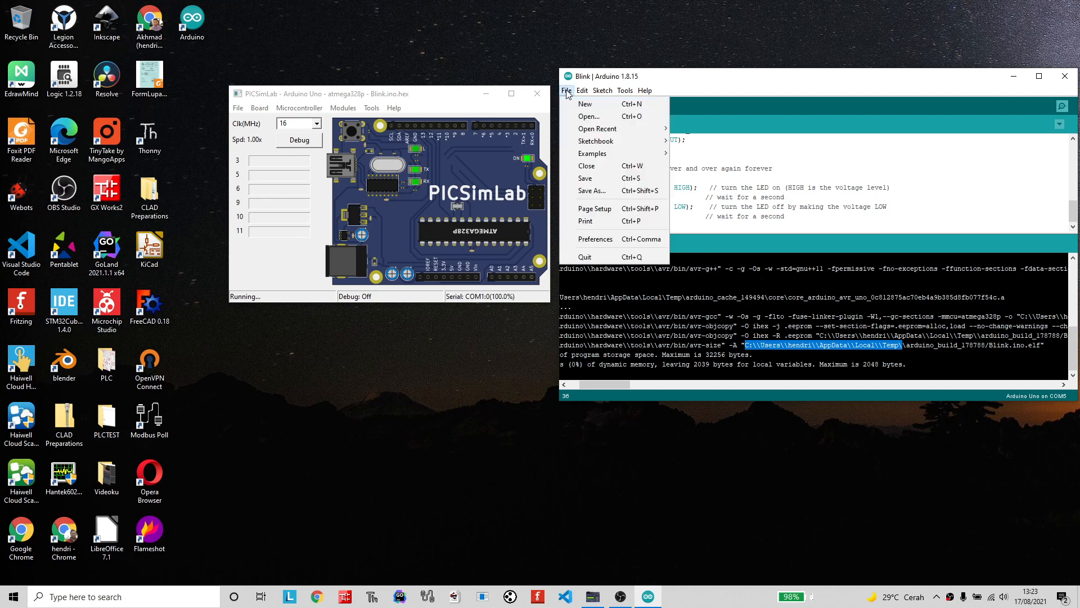
click(598, 241)
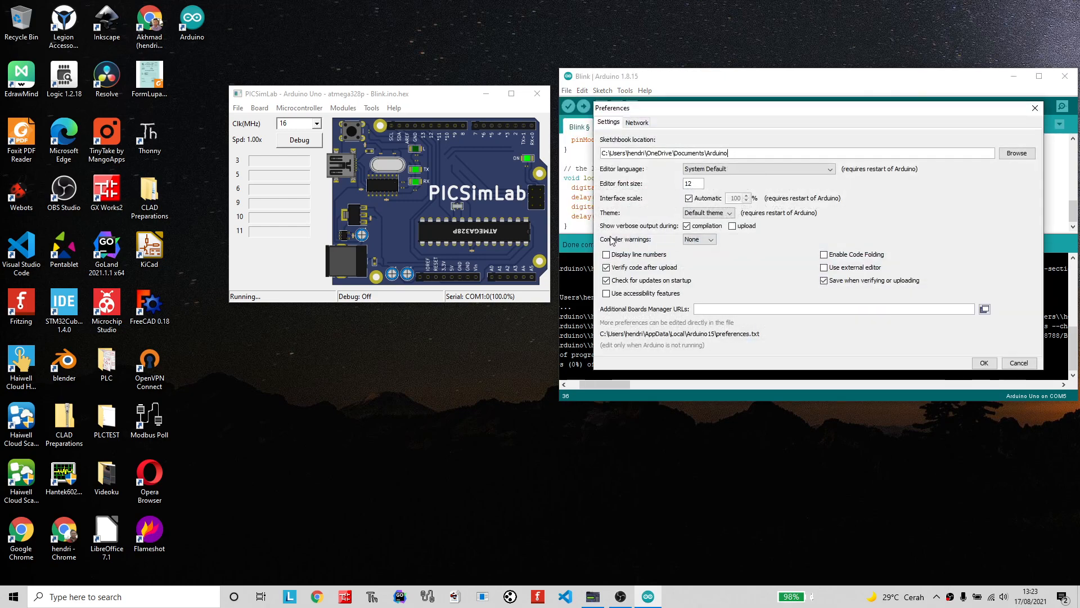
click(743, 336)
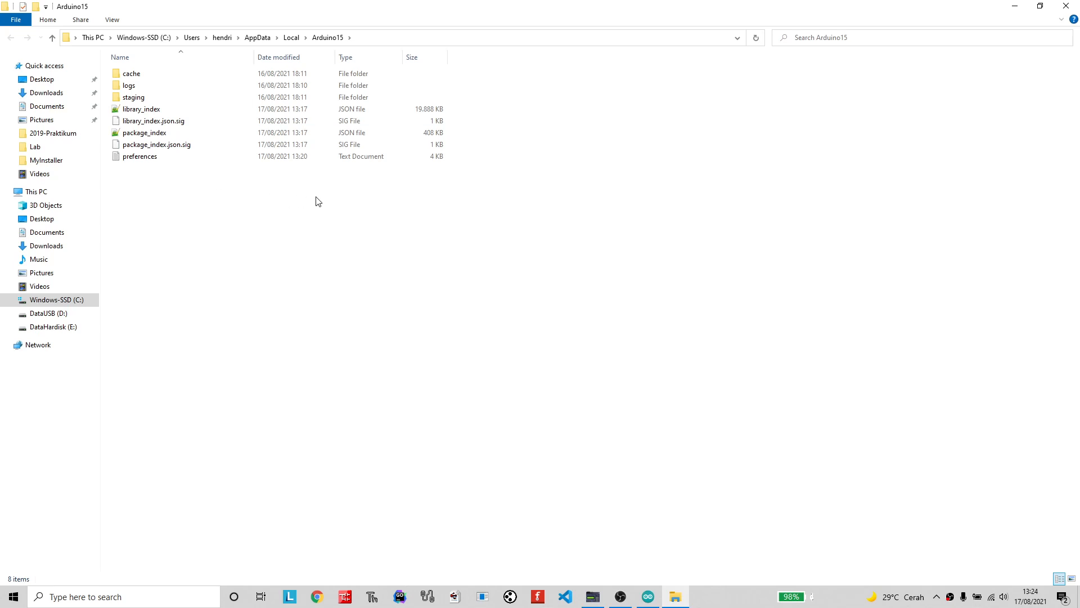
Cancel the Arduino preferences dialog and close the IDE without saving the changes to Blink.
key(alt+Tab)
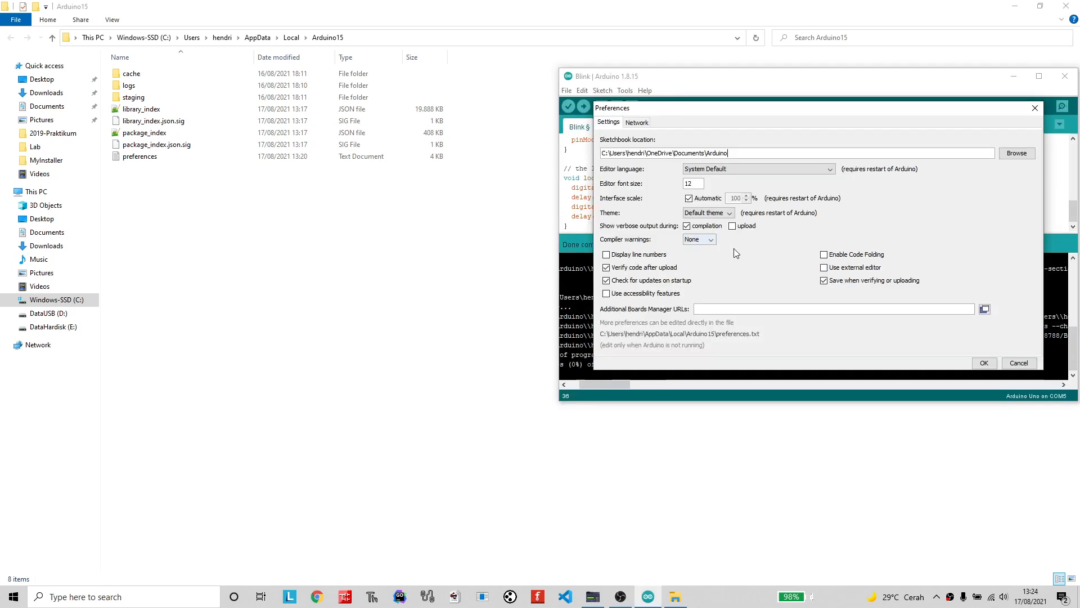
click(1019, 363)
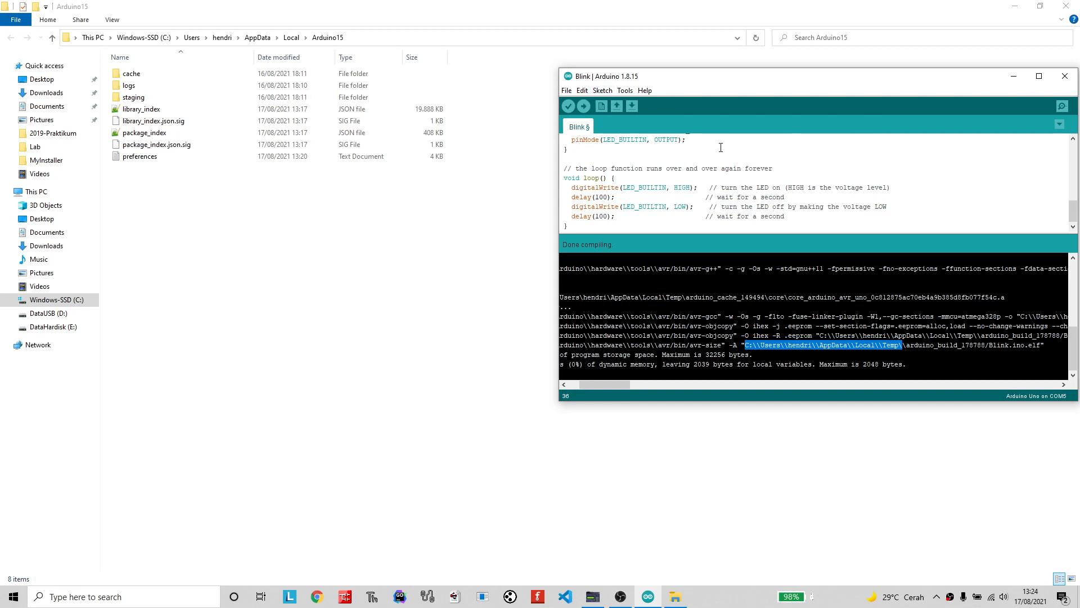
click(1065, 77)
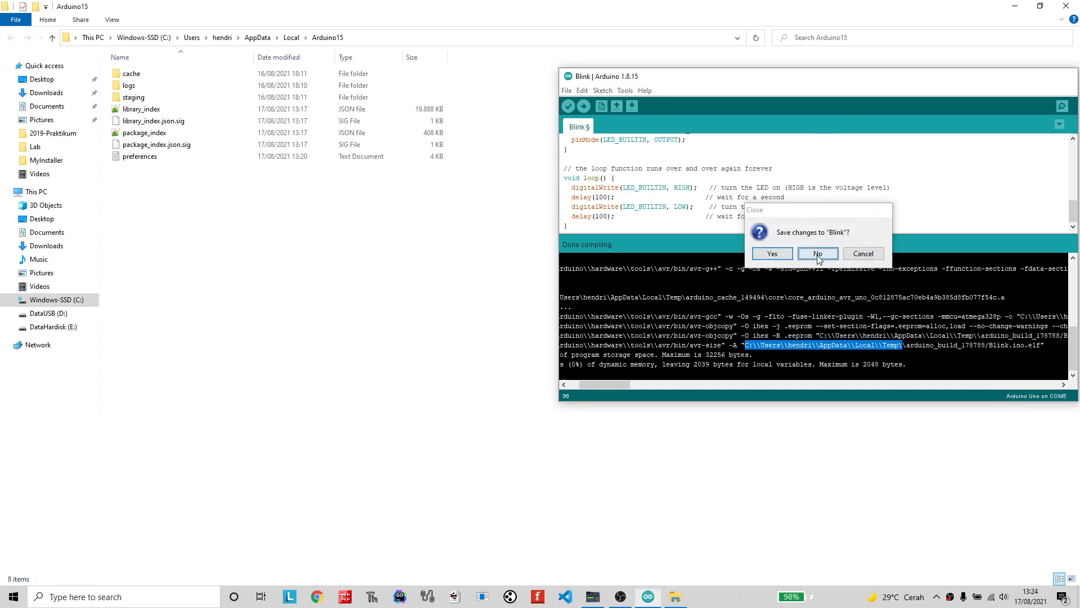
click(818, 254)
Open the preferences text file in Notepad and arrange its window and the restored Arduino15 folder window on the desktop.
double_click(137, 161)
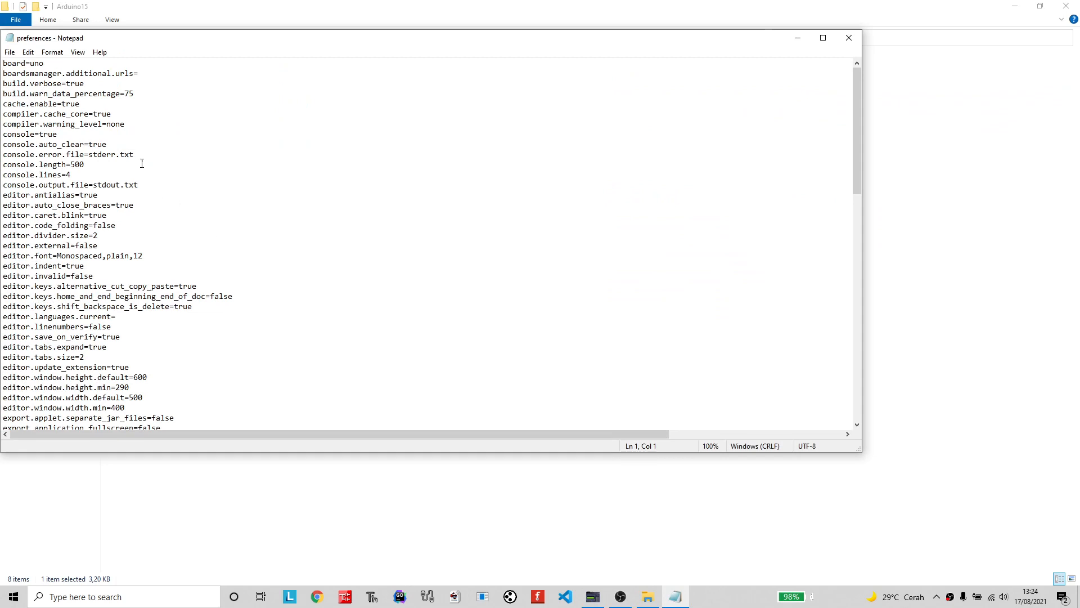
drag(324, 14, 494, 50)
click(26, 114)
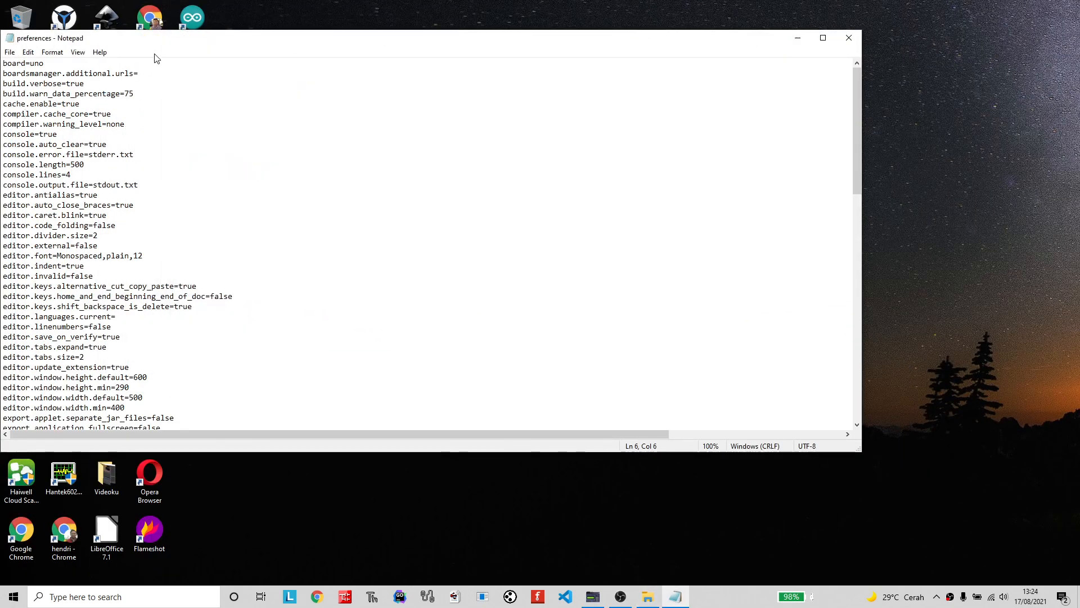
drag(154, 37, 398, 62)
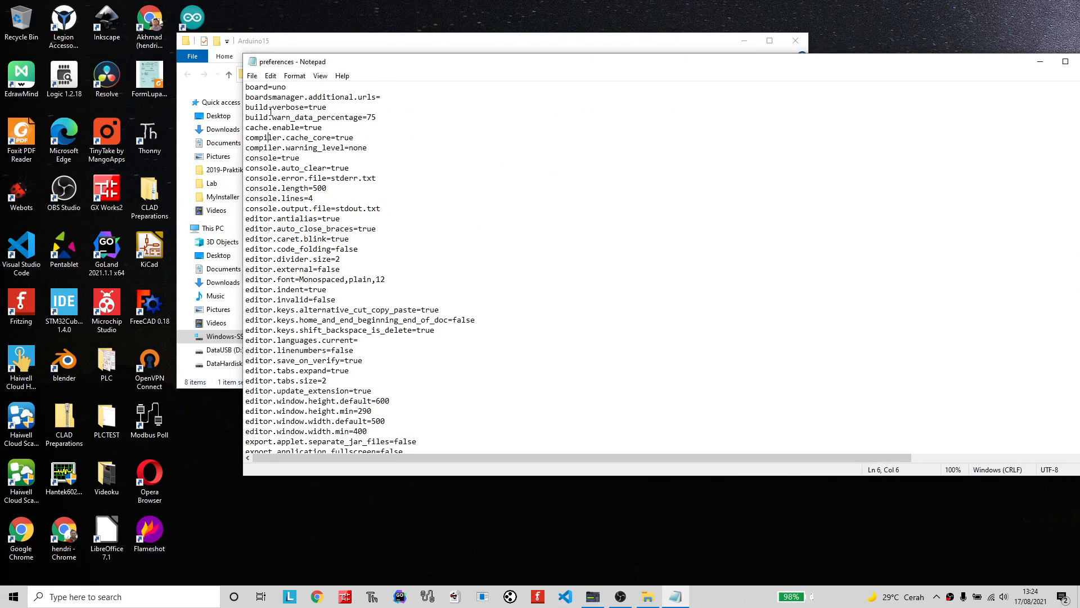
Add a build.path= line directly below build.verbose=true in the preferences file.
drag(335, 109, 244, 108)
key(ctrl+c)
click(339, 108)
key(Return)
key(ctrl+v)
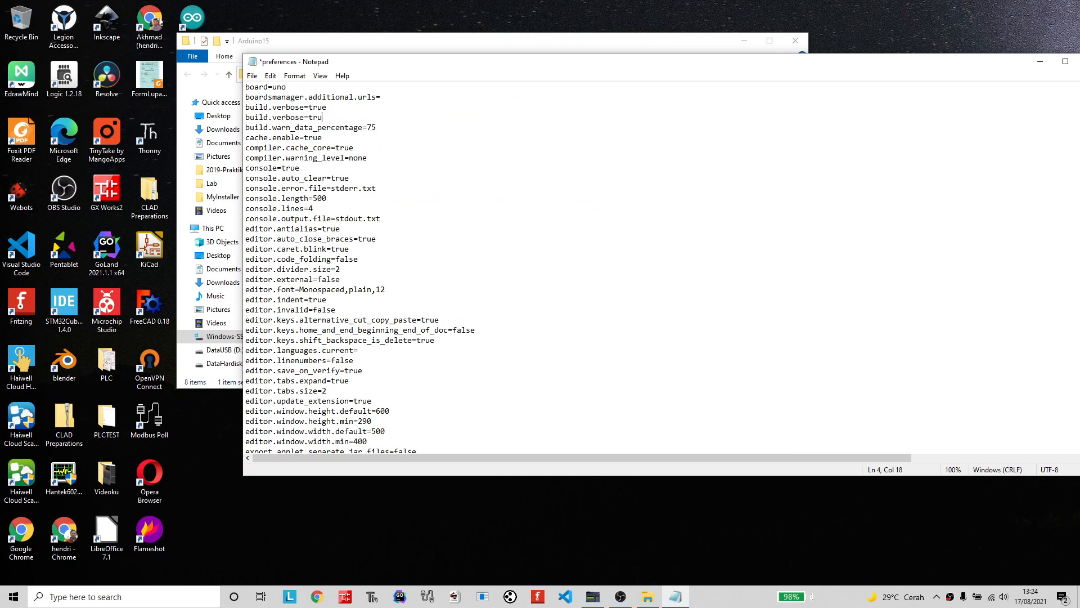
key(BackSpace)
key(BackSpace)
key(BackSpace)
key(BackSpace)
key(BackSpace)
key(BackSpace)
key(BackSpace)
key(BackSpace)
key(BackSpace)
text(path)
Create a folder named arduino-build inside the Documents folder of the Windows user directory in File Explorer.
click(259, 54)
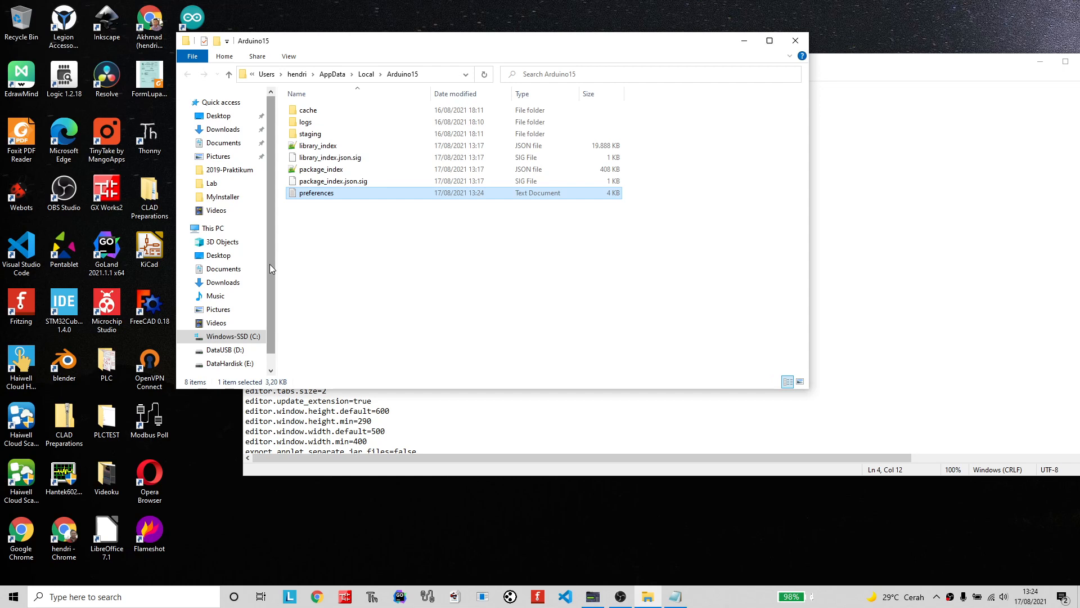
scroll(269, 265, down, 1)
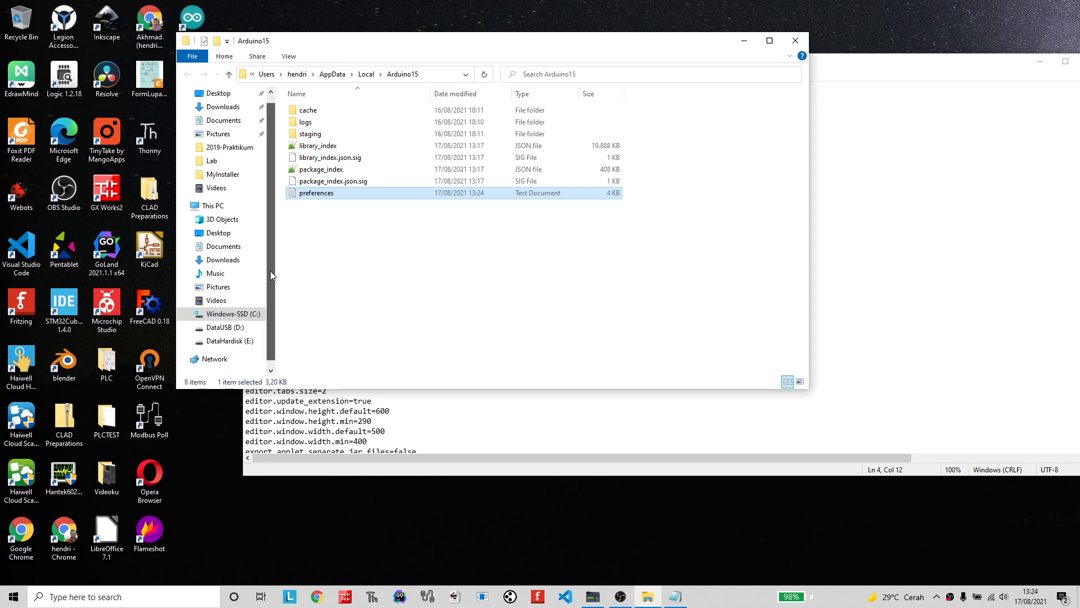
scroll(269, 191, up, 1)
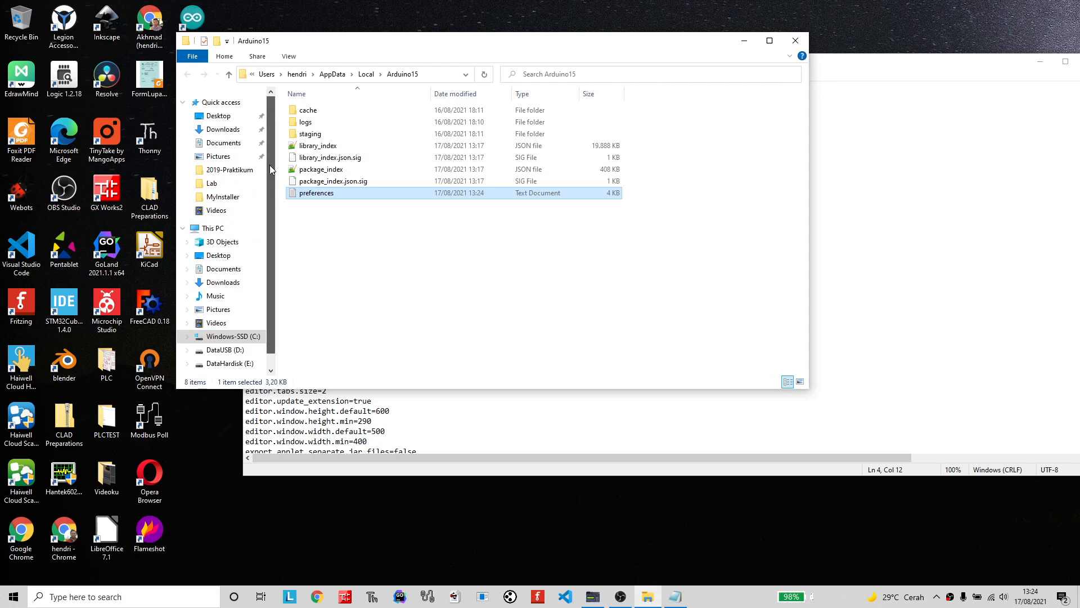
click(296, 74)
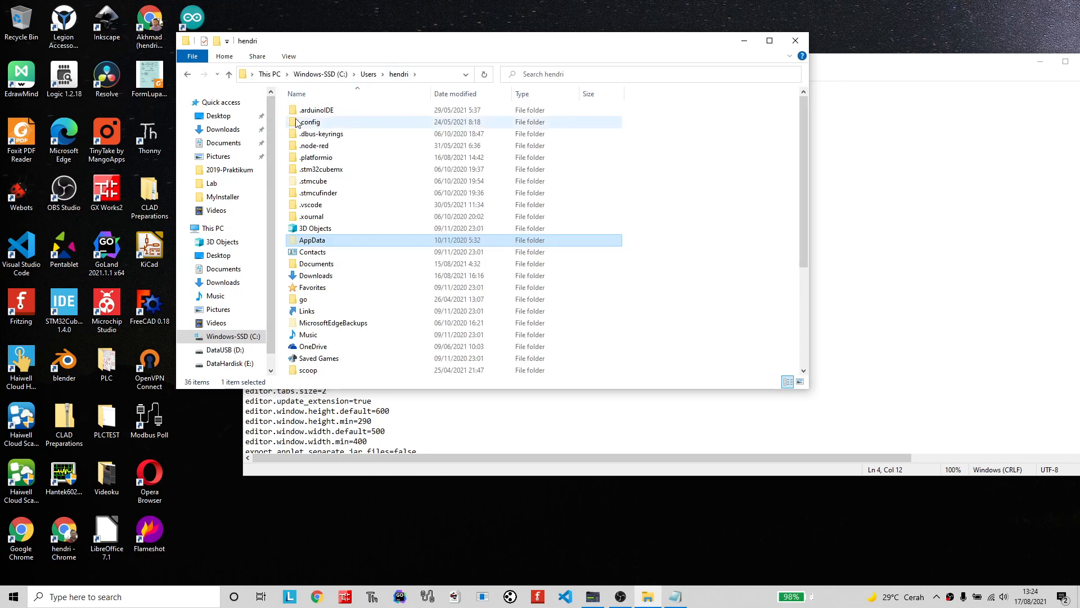
double_click(322, 264)
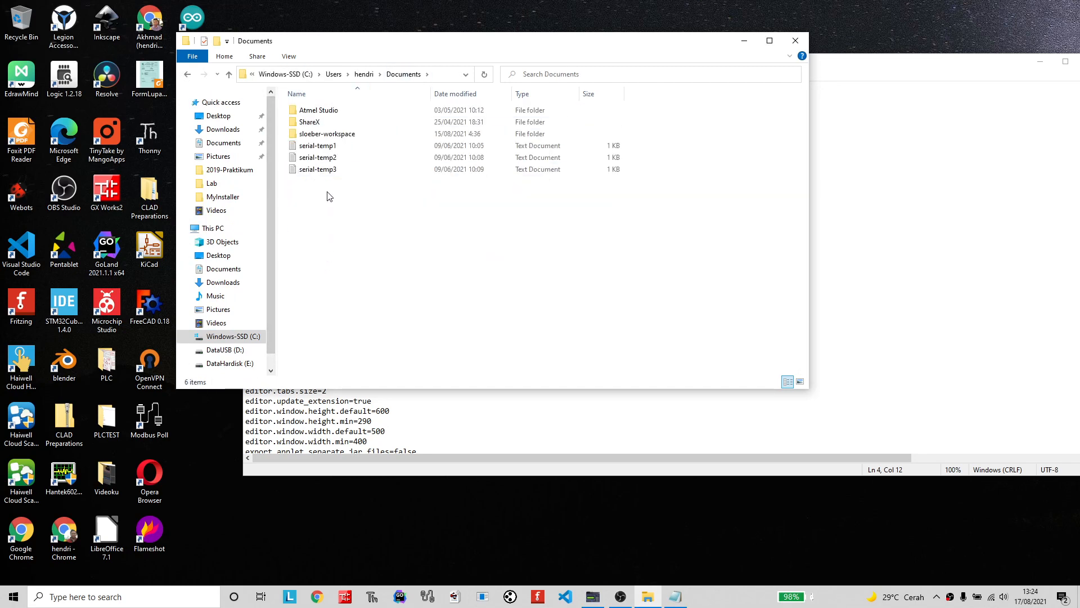
right_click(323, 206)
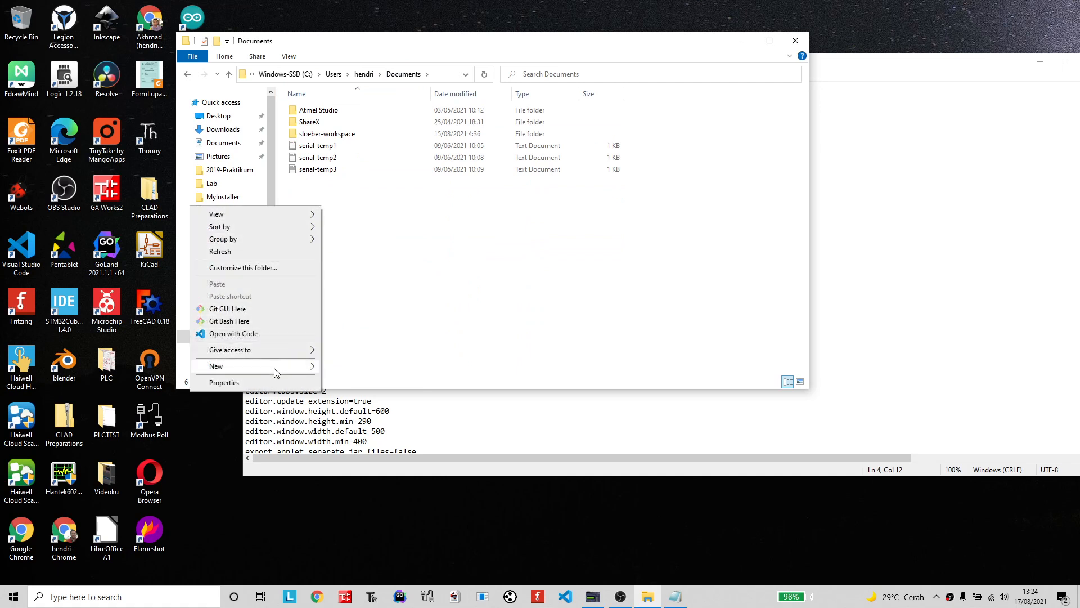
mouse_move(276, 372)
click(347, 367)
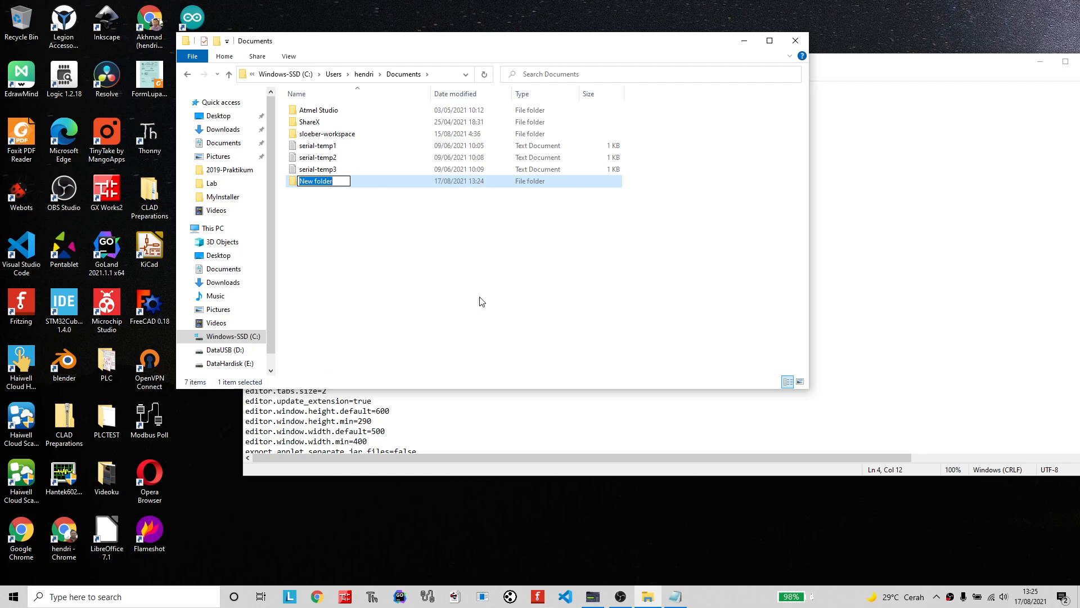
text(arduino-build)
key(Return)
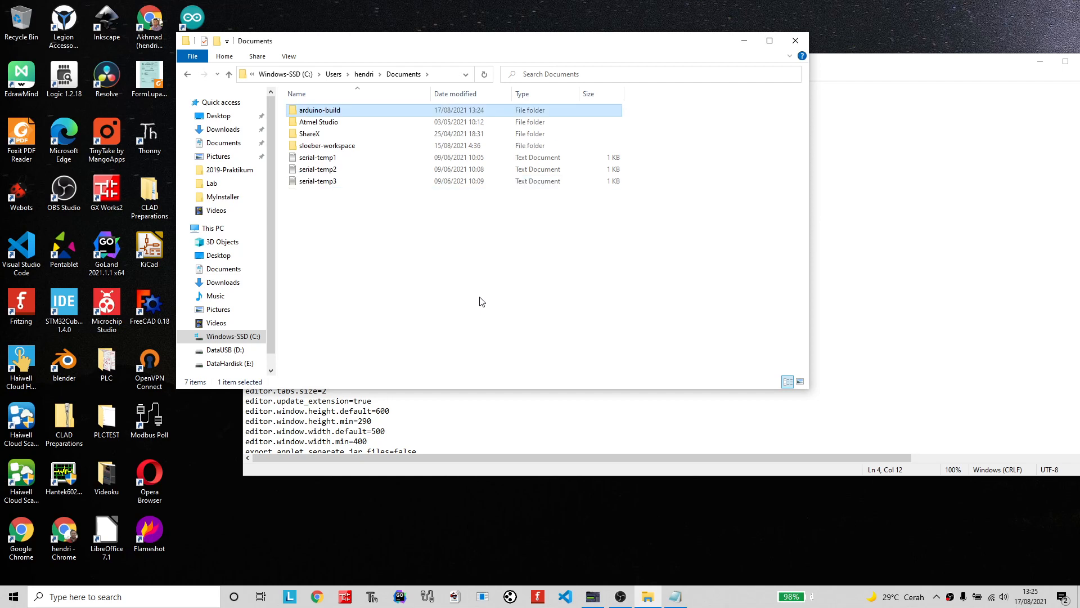
Copy the full path of the arduino-build folder and paste it as the build.path value in the preferences file.
key(Return)
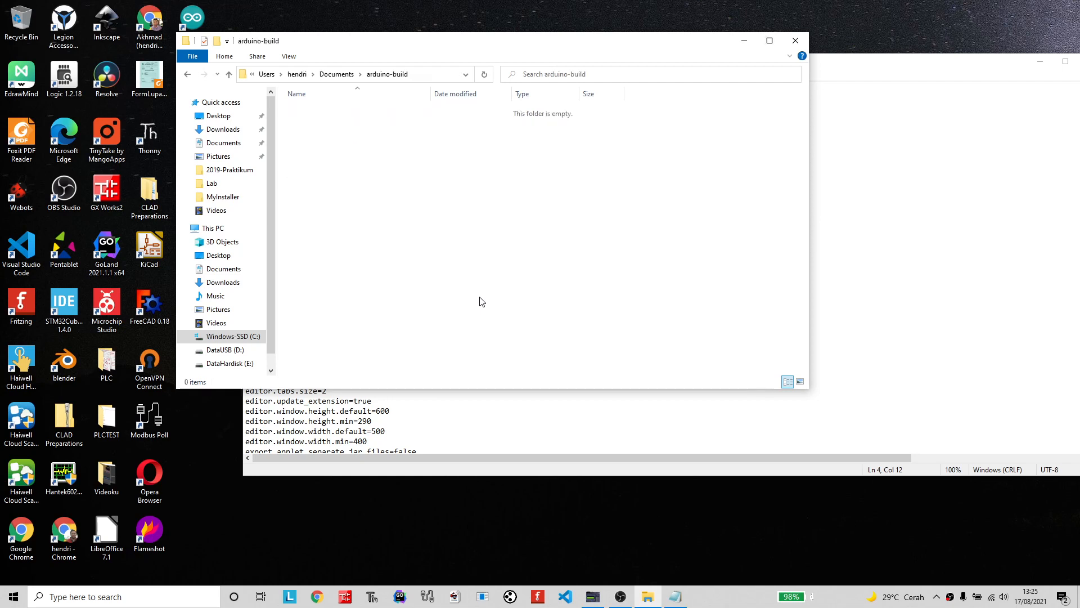
click(425, 74)
key(ctrl+c)
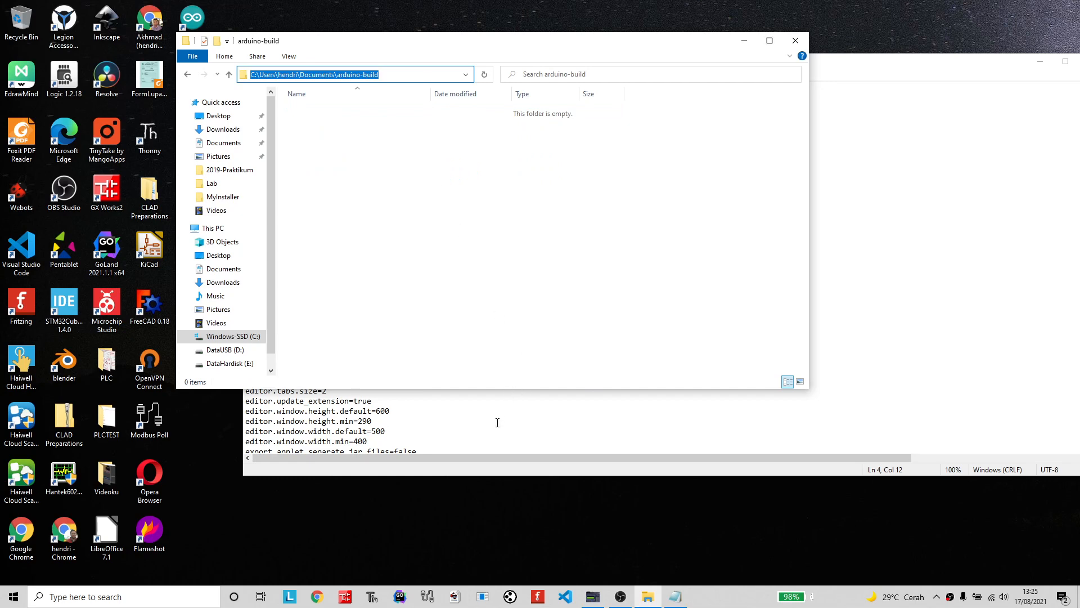
click(497, 422)
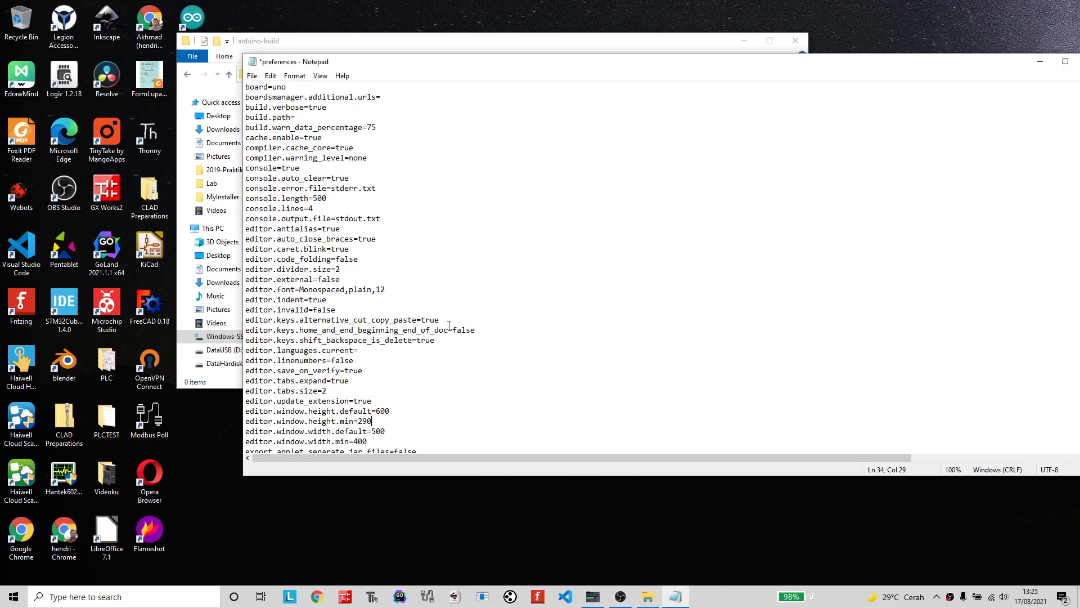
click(309, 116)
key(ctrl+v)
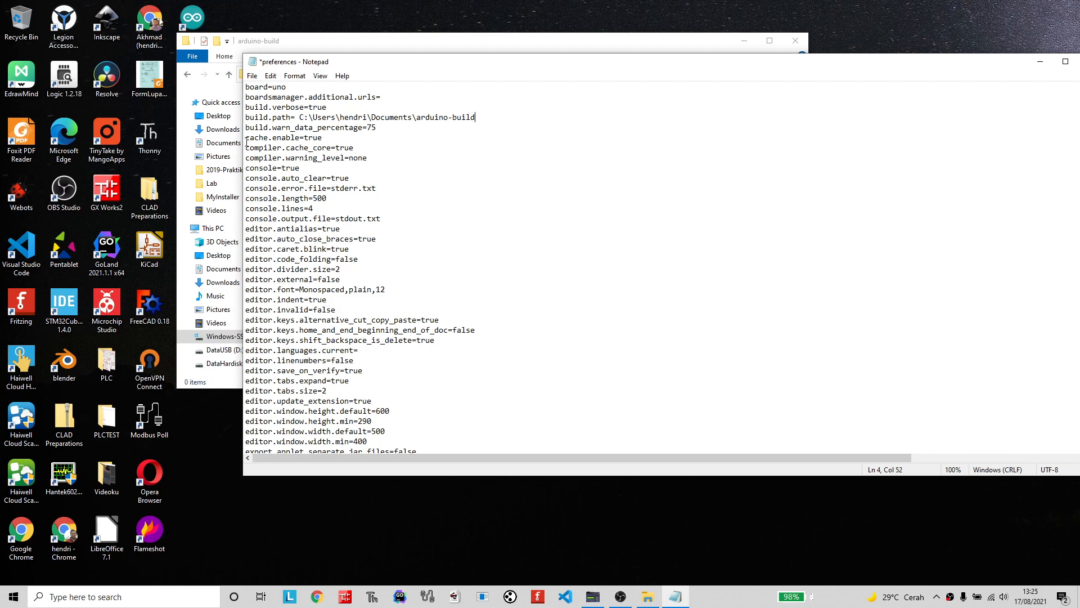
Check the Documents shortcut under This PC, and browse from the C: drive through Users to the Documents folder containing arduino-build.
click(223, 269)
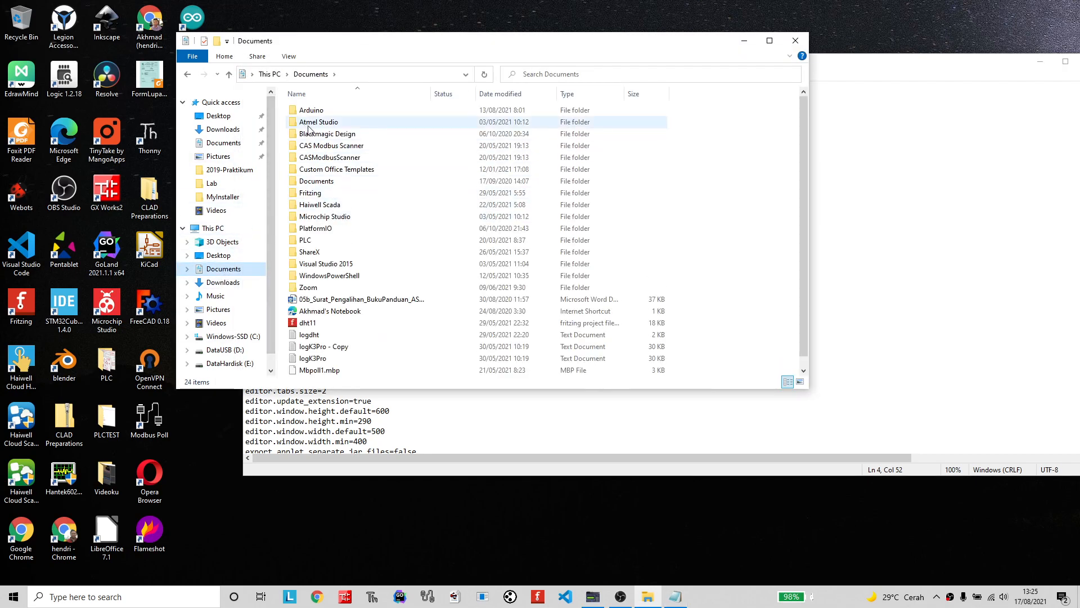
key(alt+Tab)
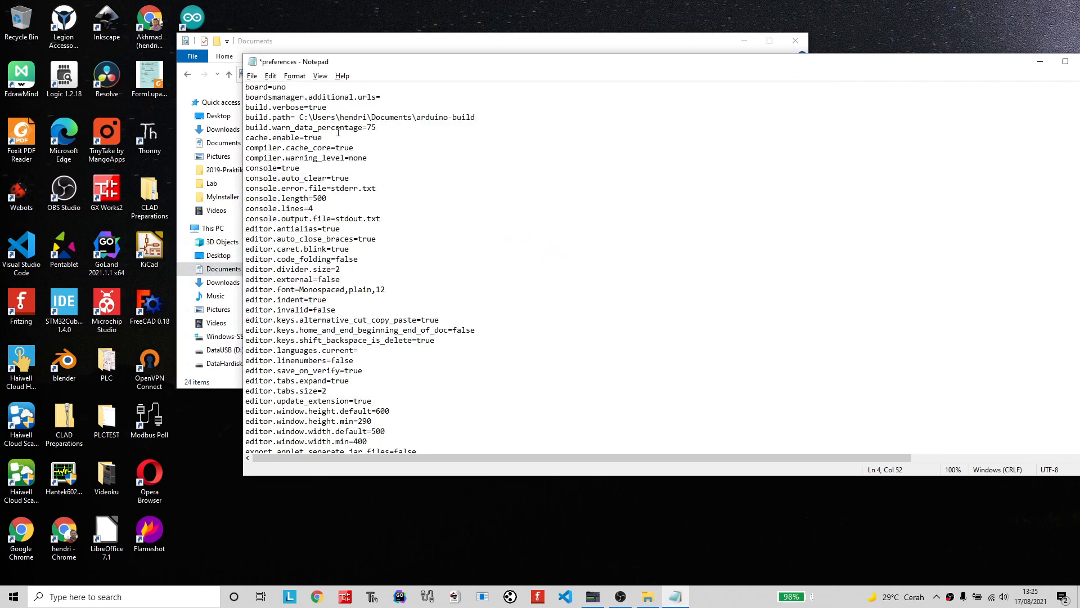
key(alt+Tab)
click(233, 336)
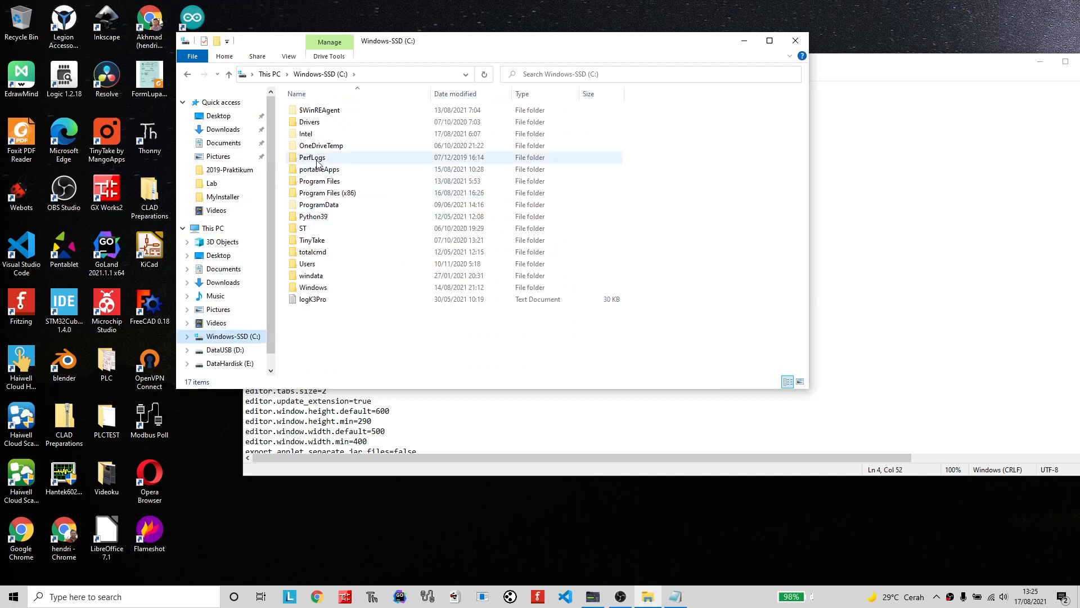
double_click(307, 264)
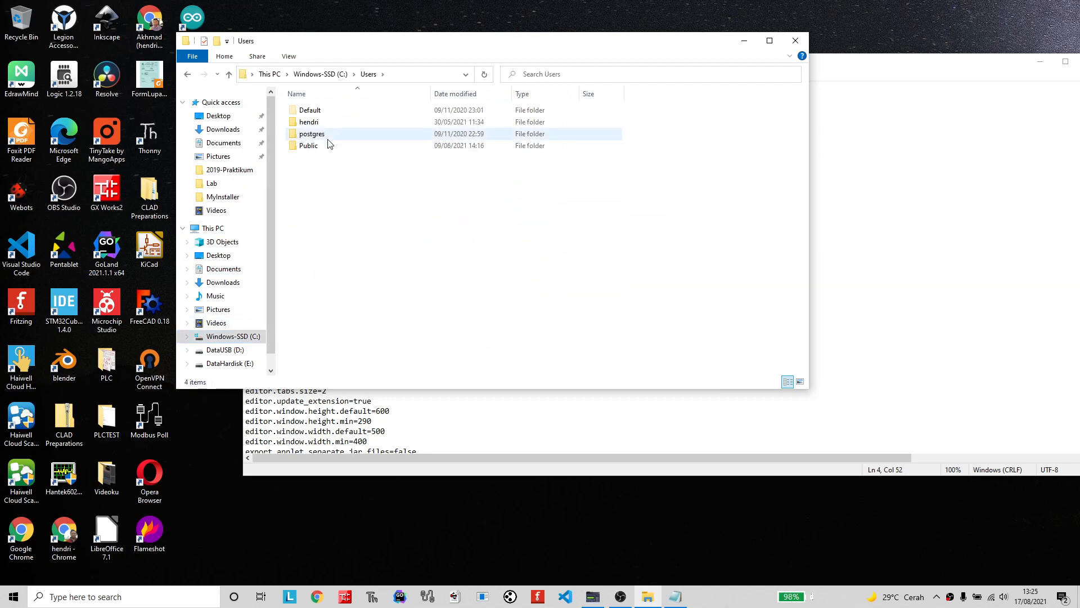
double_click(309, 122)
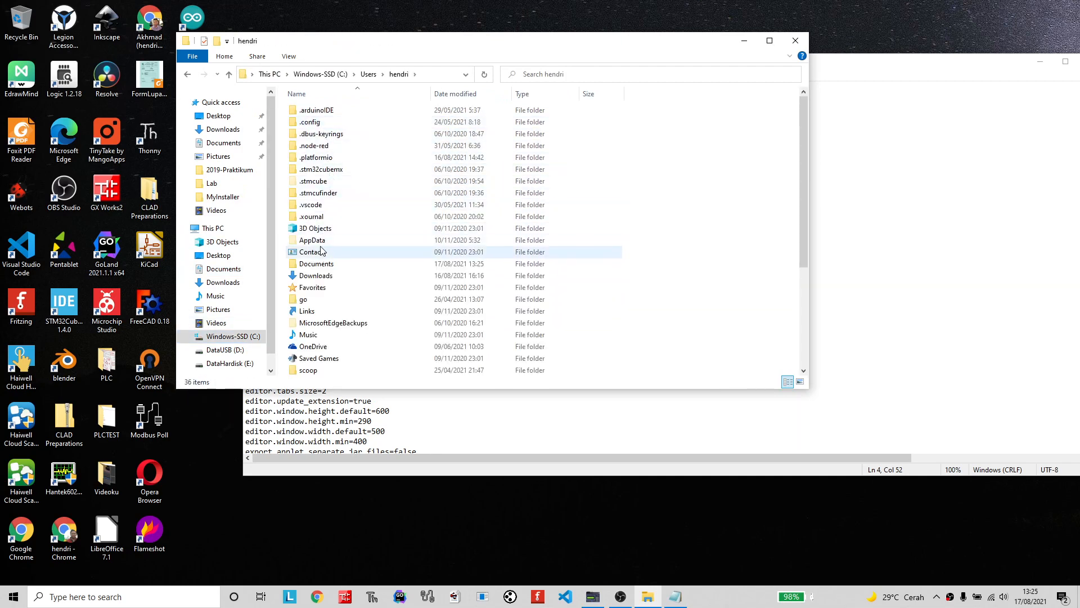
double_click(315, 264)
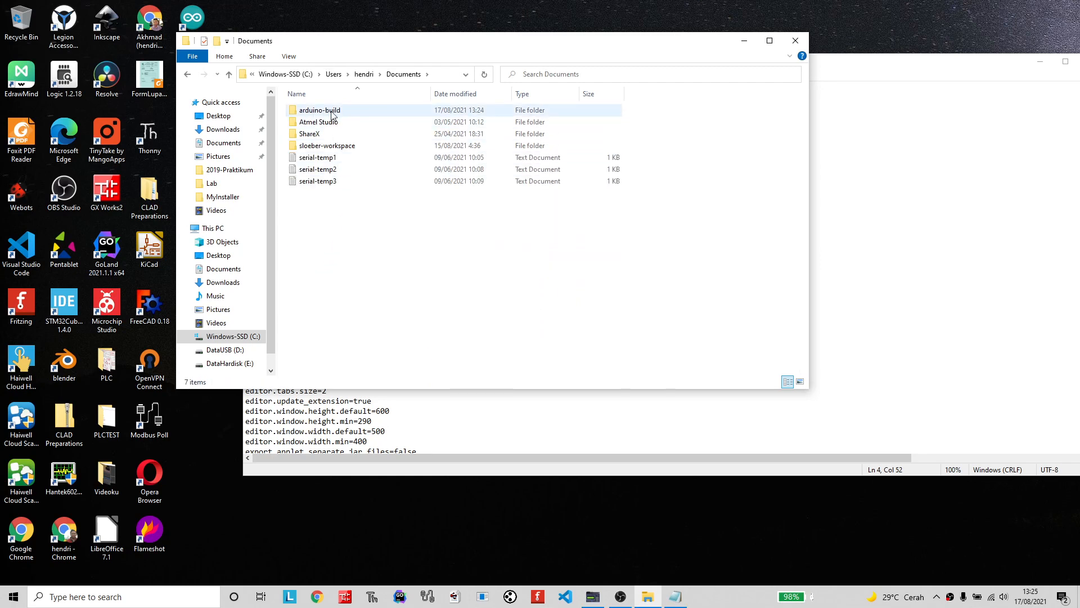
Save the edited preferences file and close Notepad.
click(470, 411)
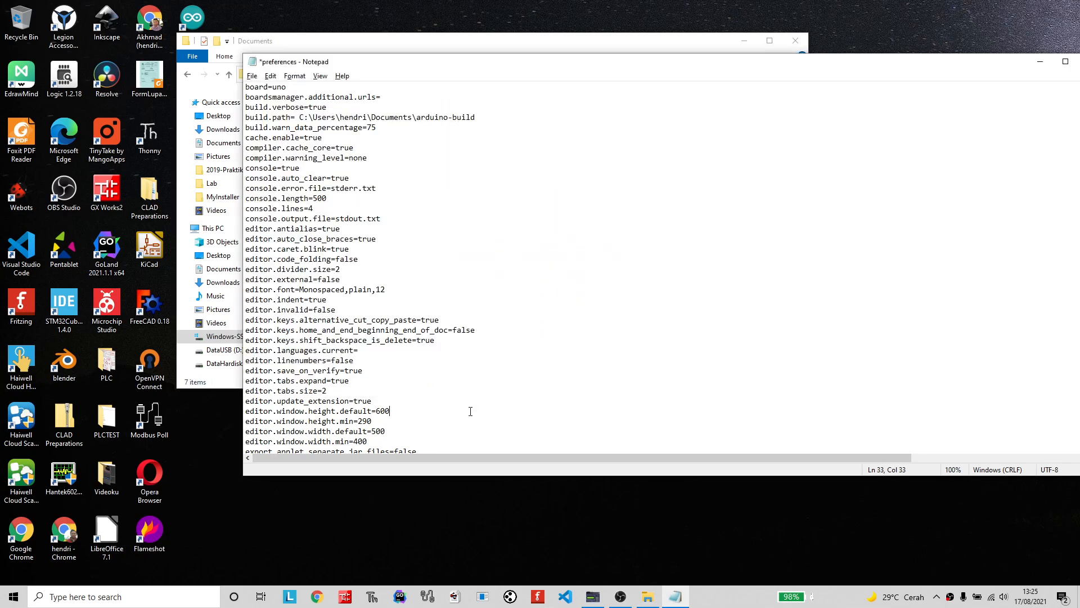
click(252, 76)
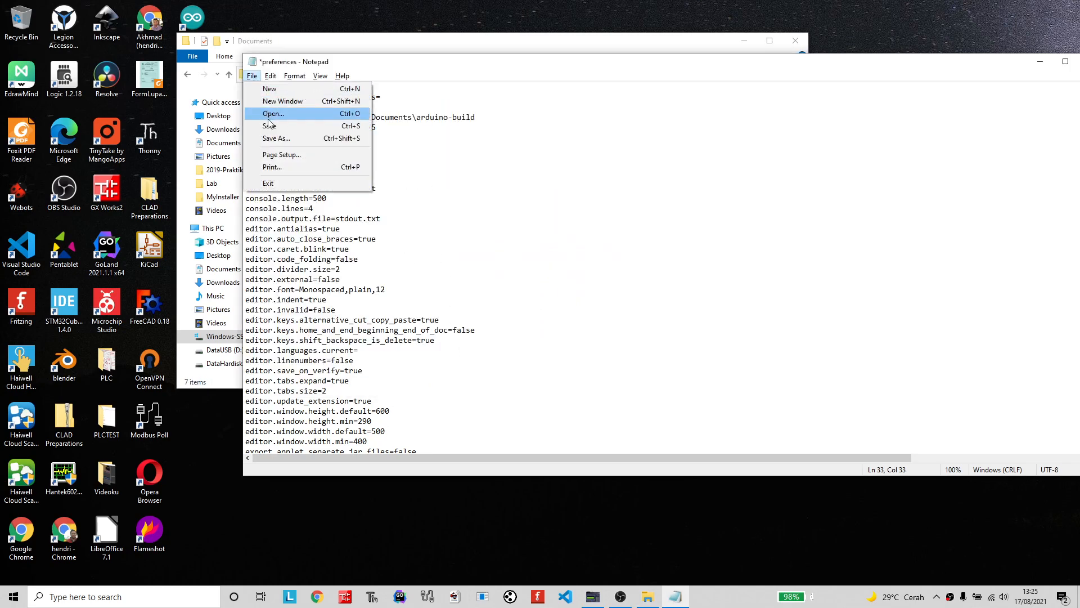
click(273, 128)
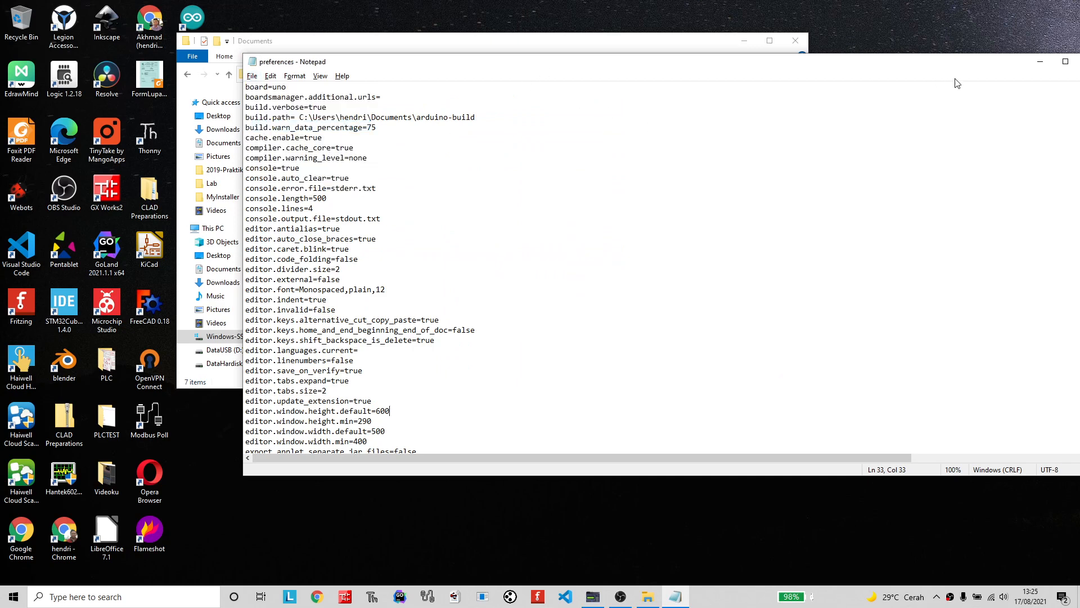
drag(1004, 62, 828, 72)
click(916, 72)
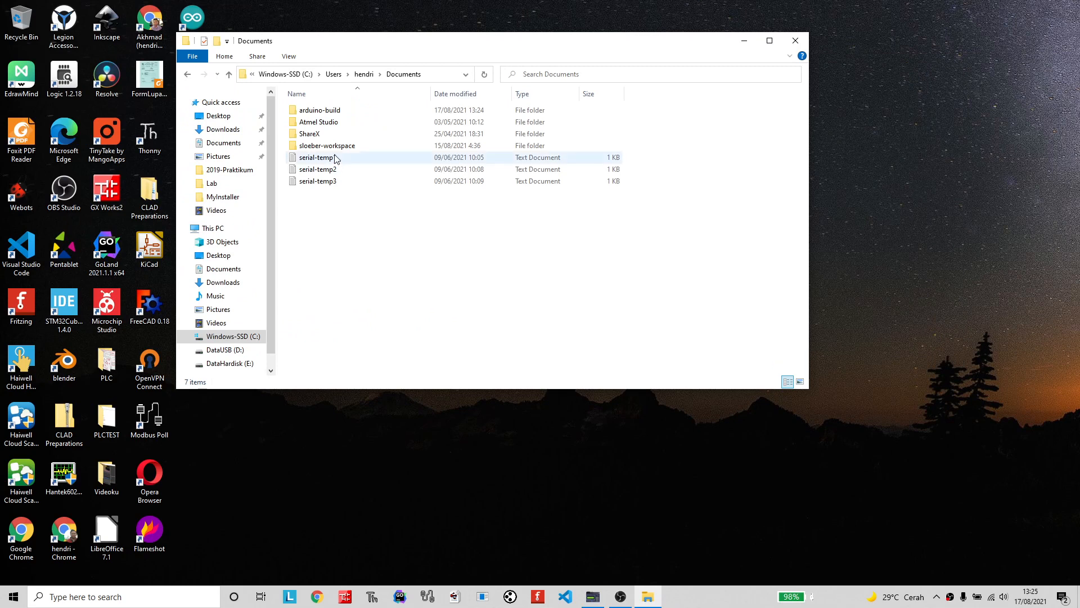
Open the arduino-build folder and snap its window to the left half of the desktop.
double_click(319, 110)
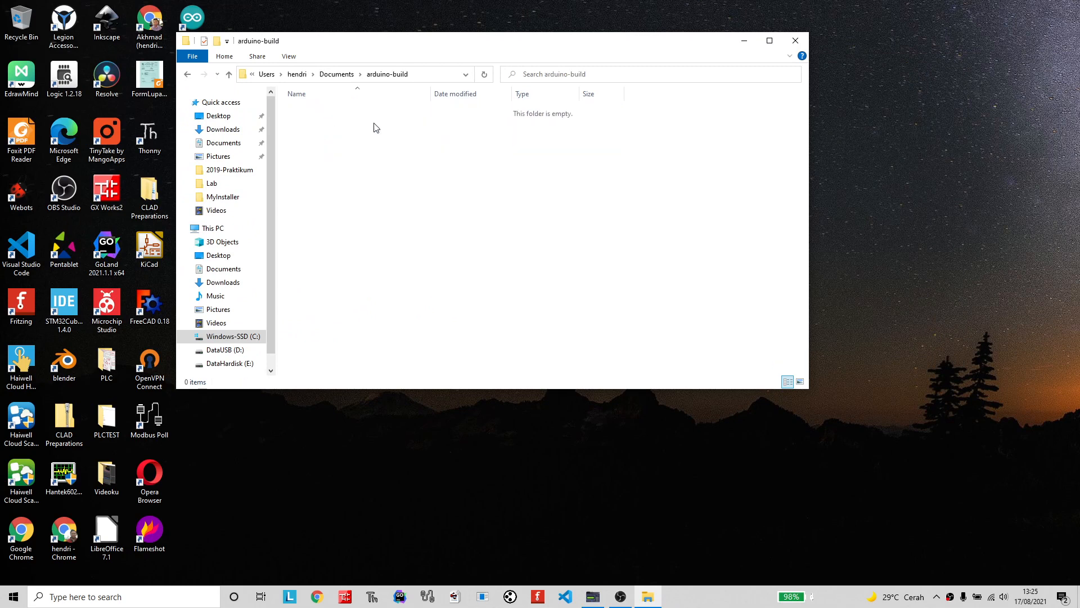
key(super+Left)
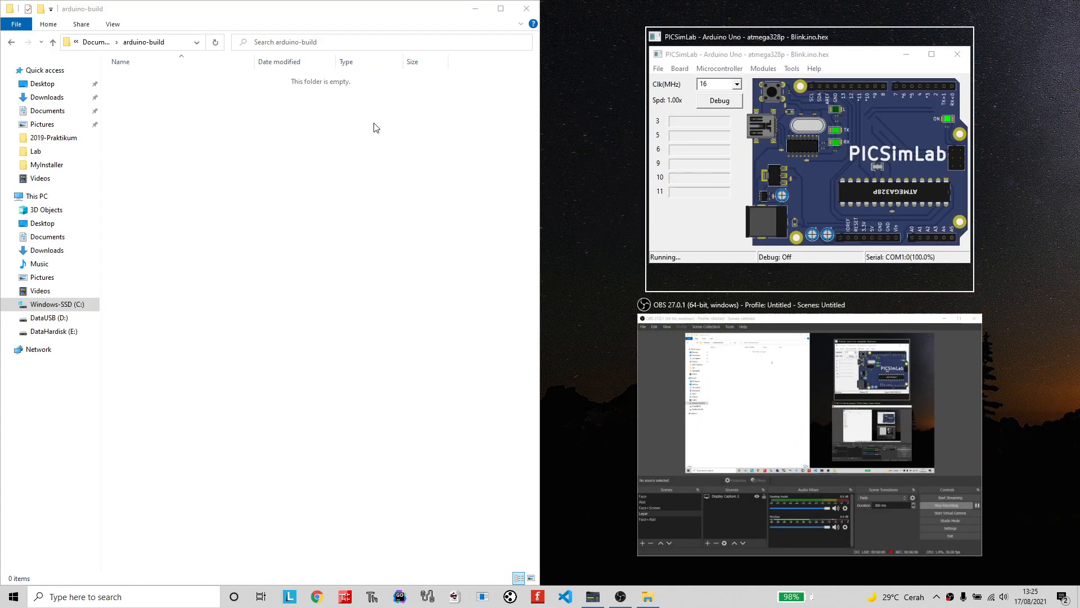
click(583, 292)
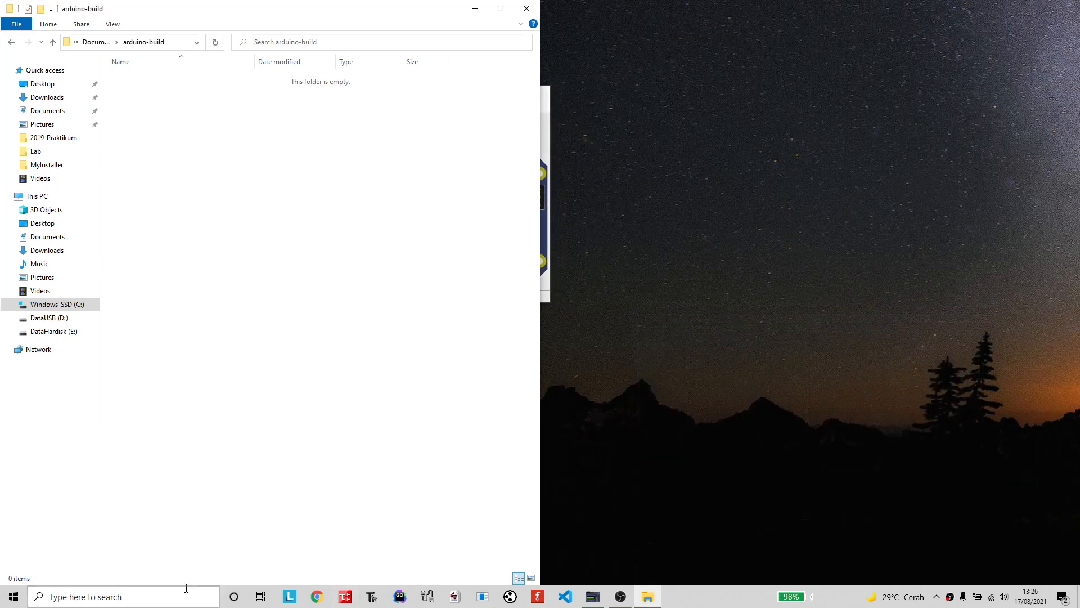
Start the Arduino IDE and compile the Blink sketch.
click(167, 598)
text(ard)
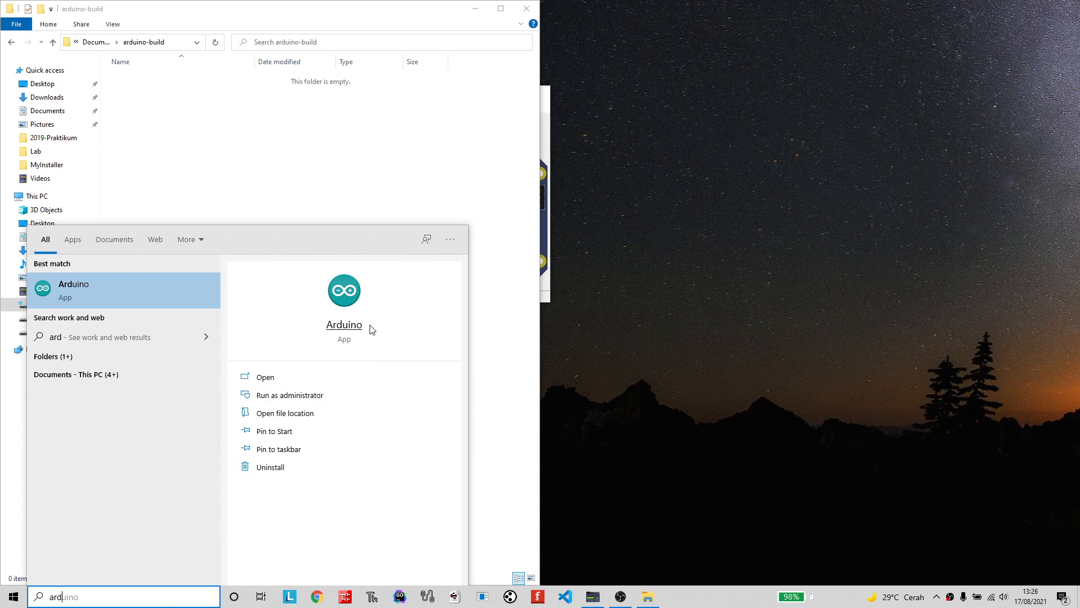
click(354, 299)
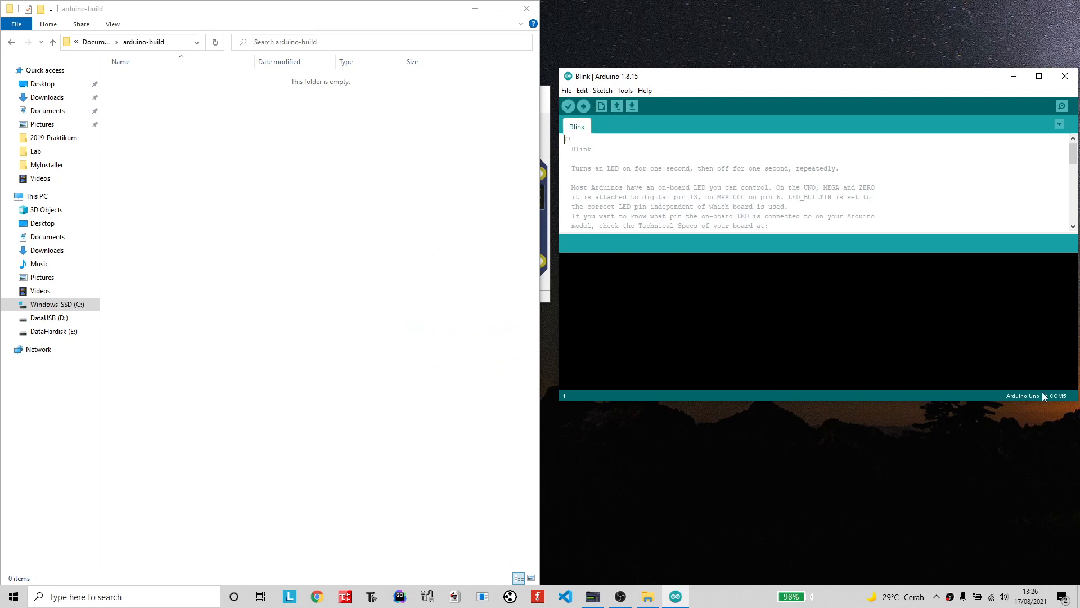
click(568, 106)
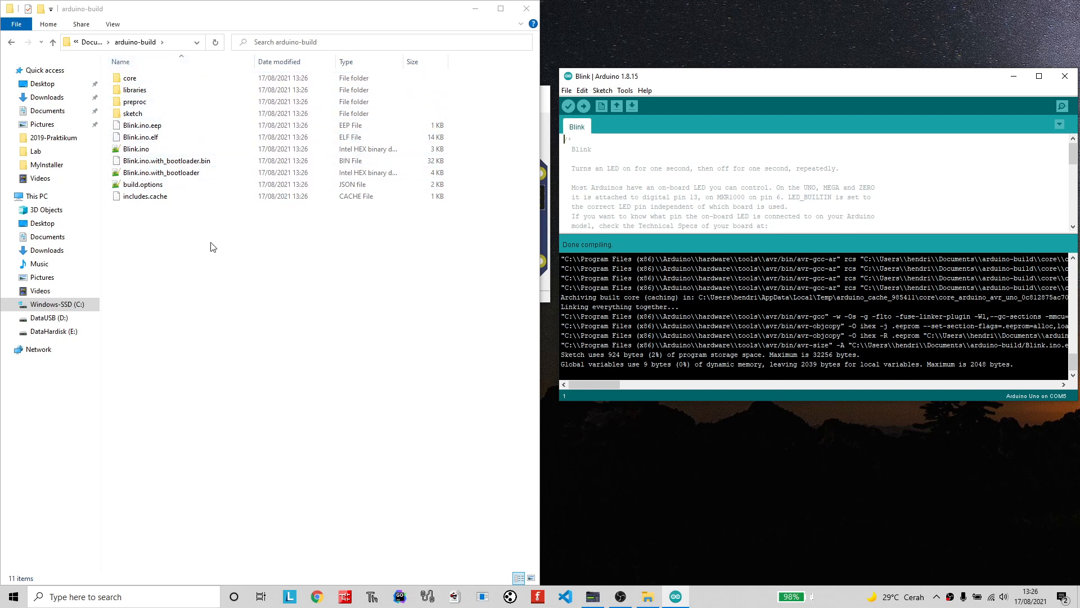
Move the PICSimLab window out from behind File Explorer and open its hex file chooser.
click(548, 113)
drag(433, 102, 768, 100)
click(573, 106)
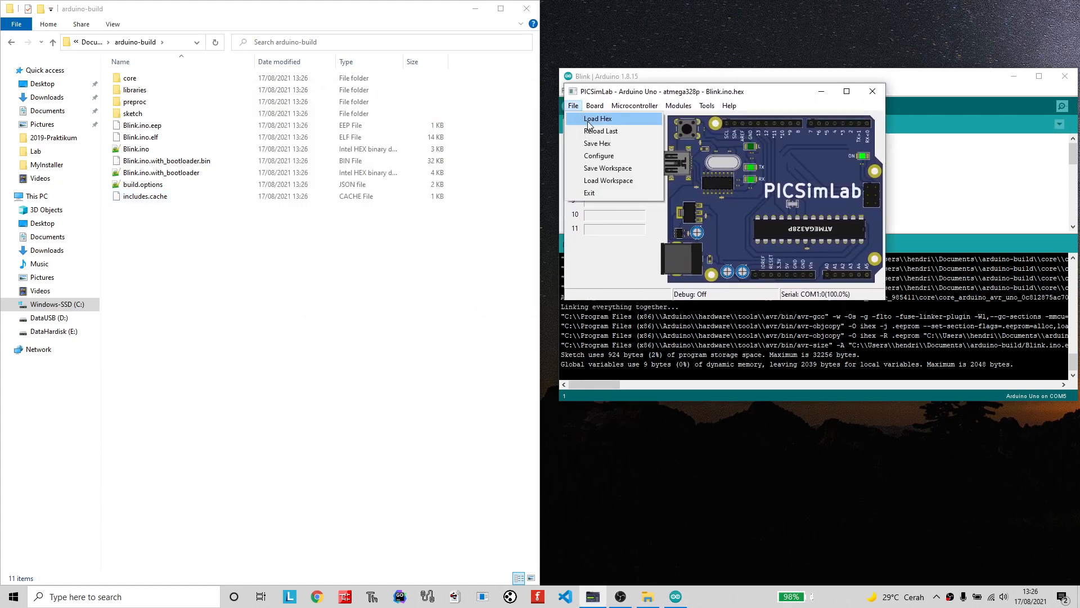
click(588, 124)
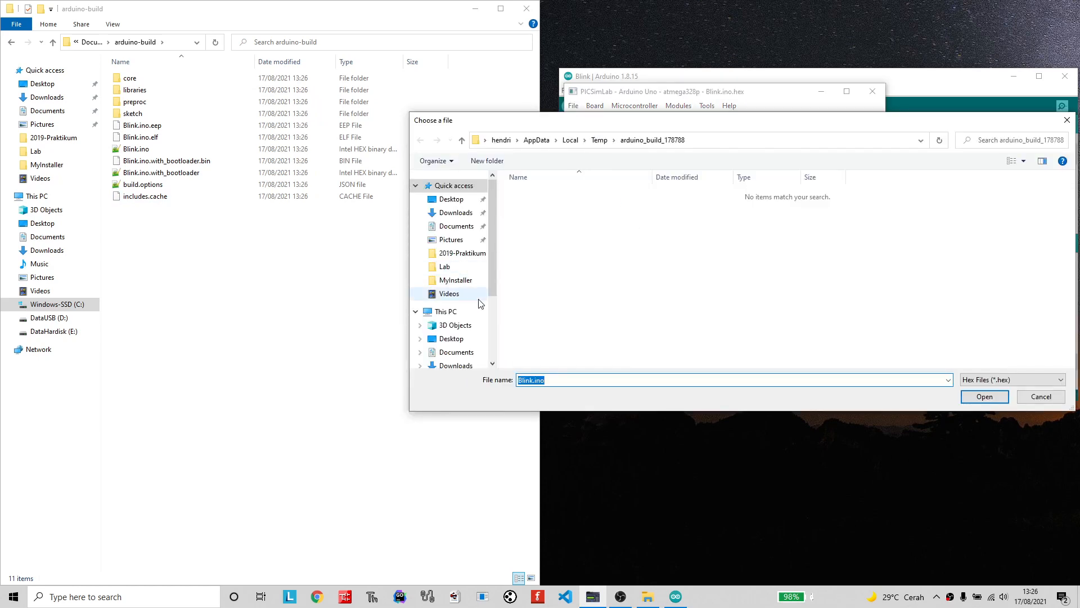
Browse from the C: drive to the user's Documents\arduino-build folder and select the Blink.ino hex file.
scroll(498, 271, down, 3)
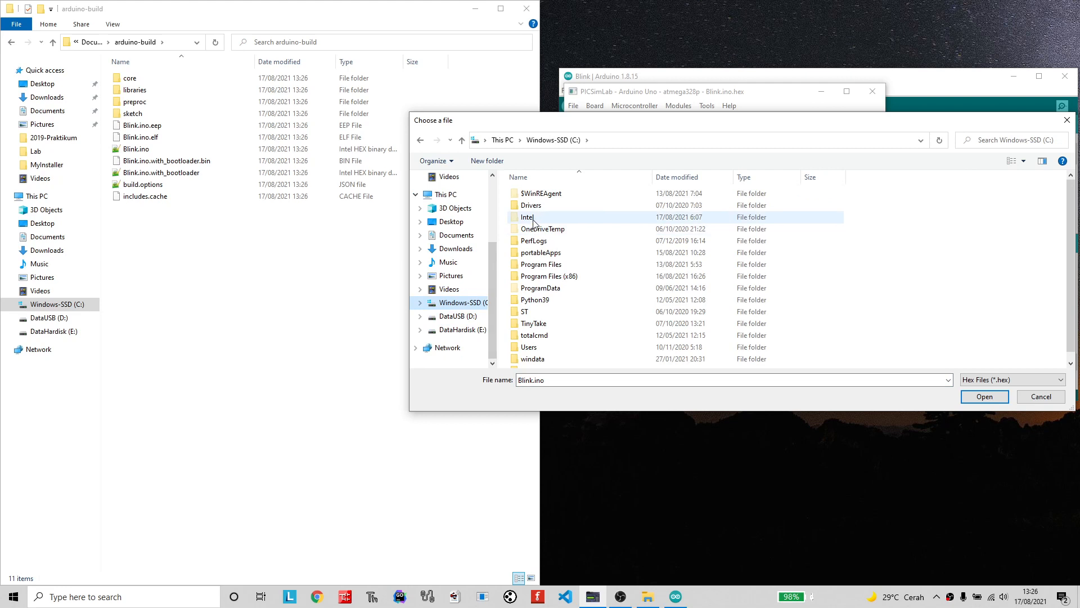
key(u)
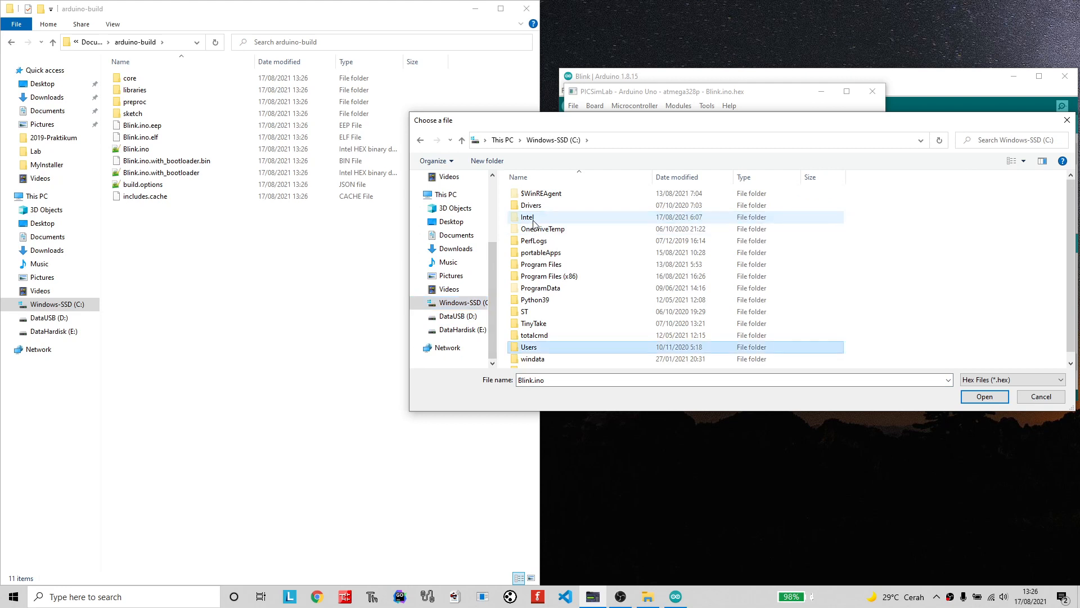
double_click(547, 351)
double_click(541, 211)
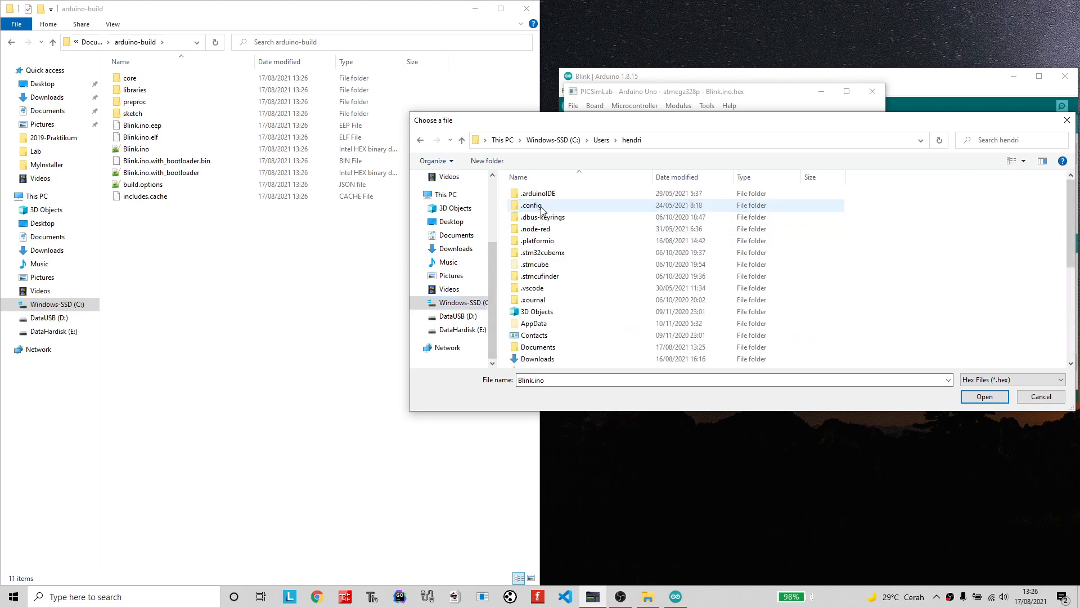
double_click(552, 348)
double_click(551, 194)
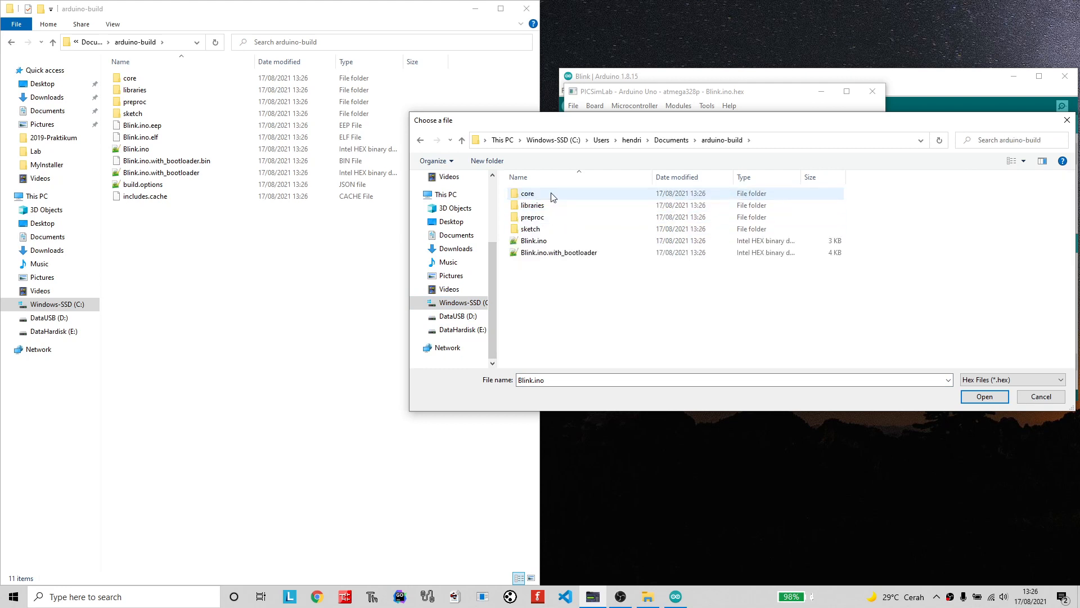
click(543, 243)
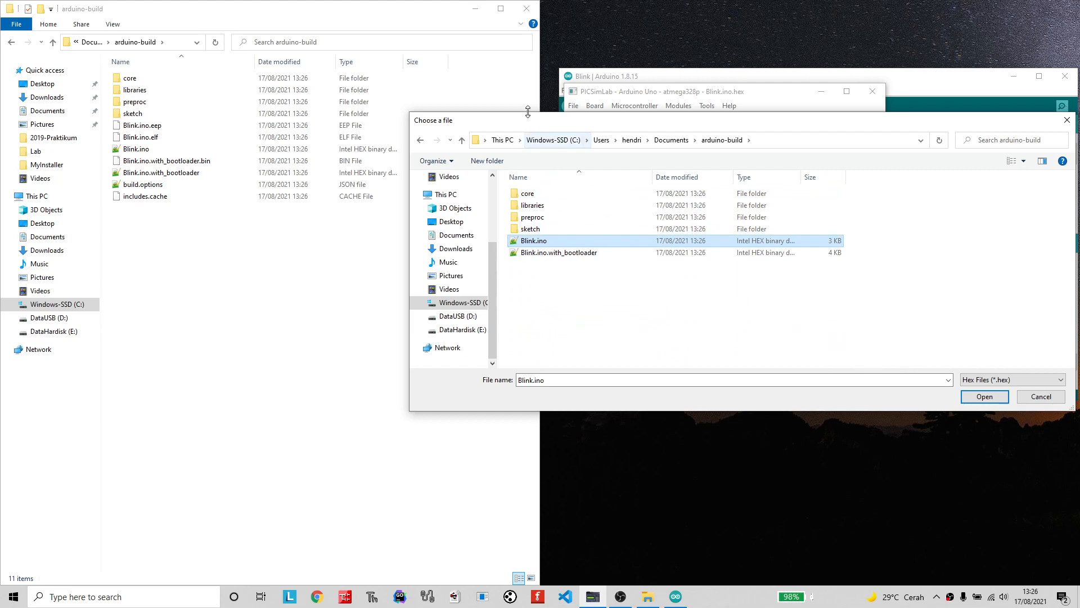
Minimize File Explorer, load the selected Blink.ino hex into the simulated board and place the simulator beside the Arduino IDE.
click(476, 18)
click(475, 9)
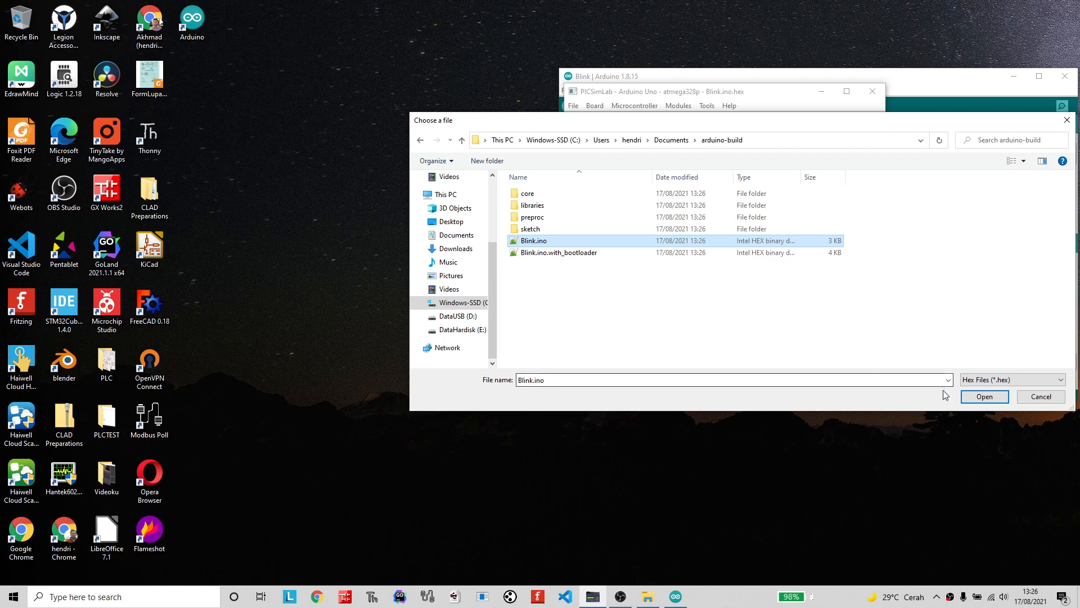
click(985, 397)
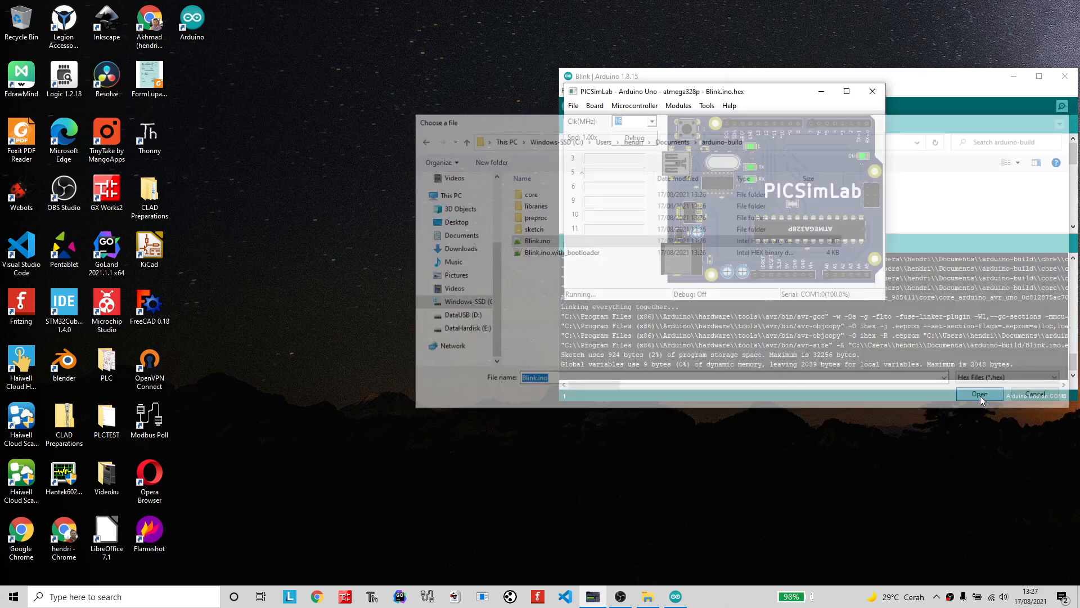
drag(715, 100, 380, 83)
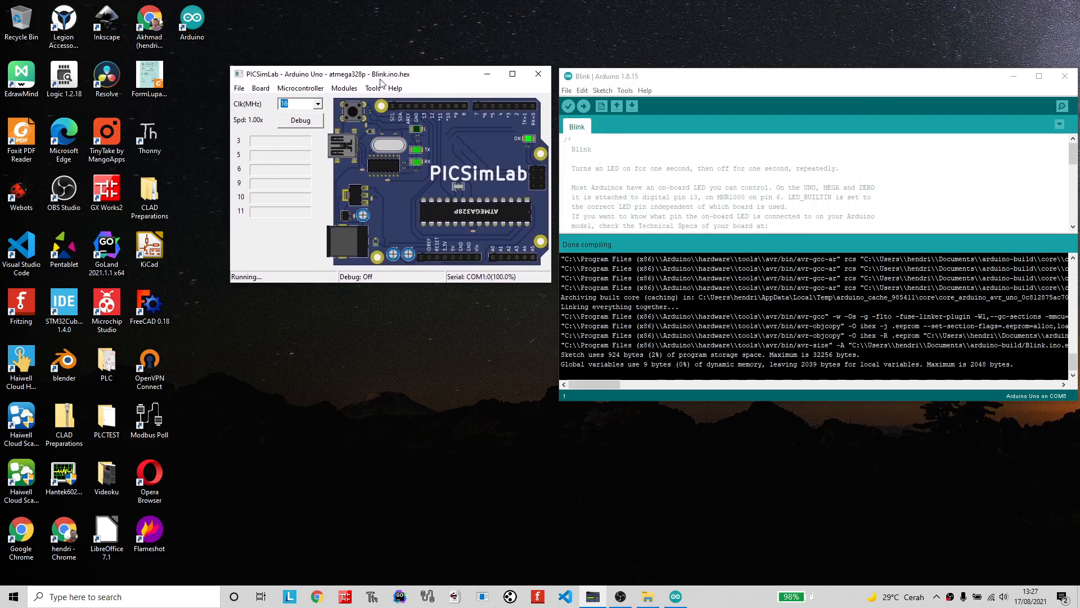